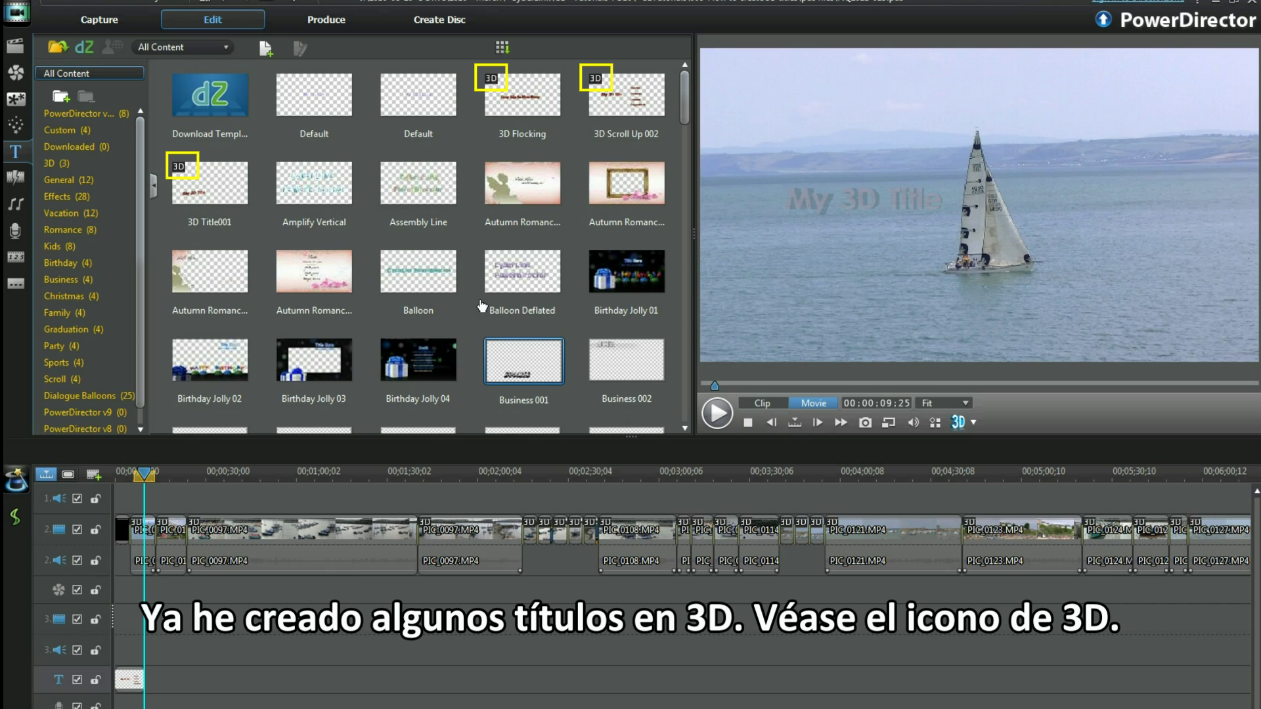
Step: Place the Default title template on the title track at the playhead
left_click_drag(418, 98, 418, 694)
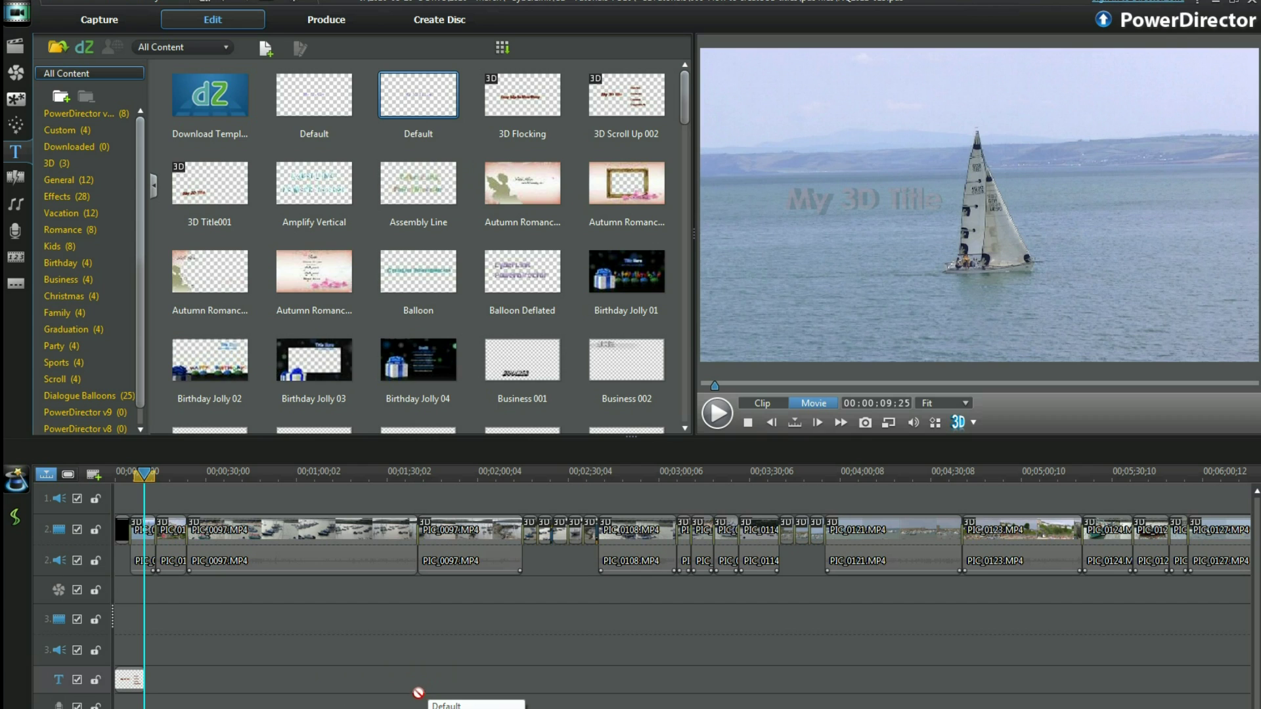
left_click_drag(420, 686, 421, 685)
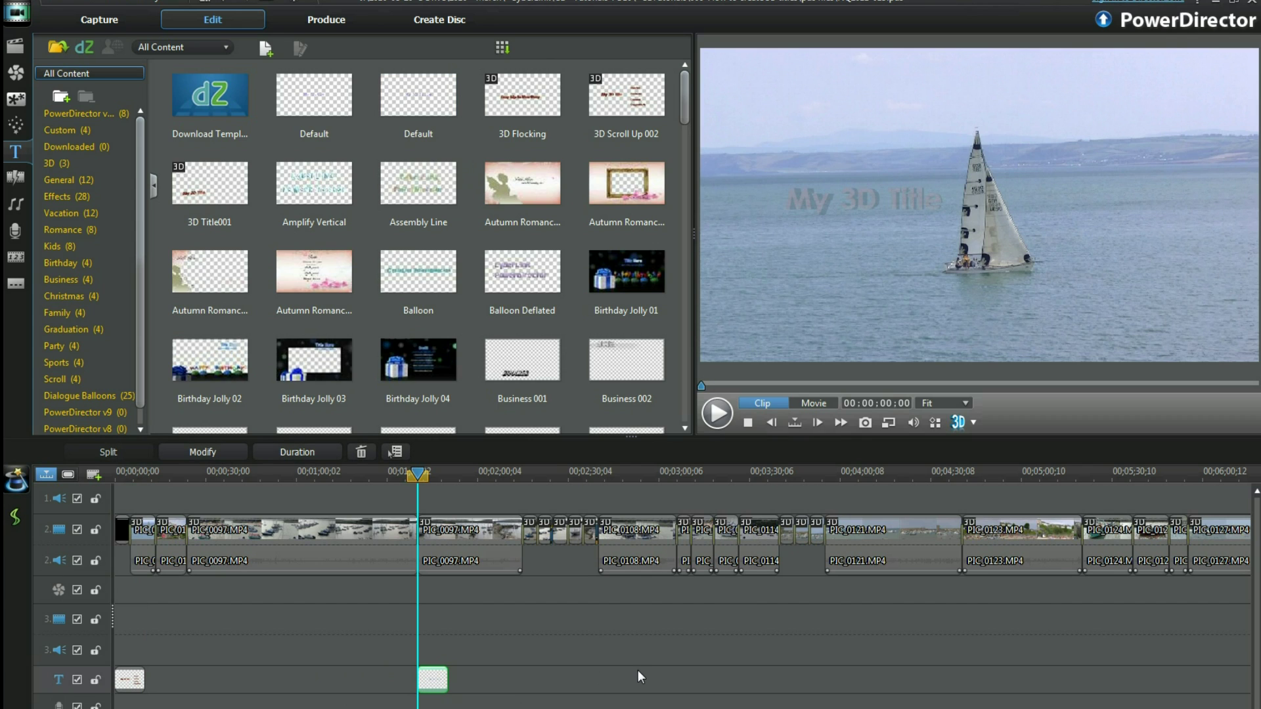
Step: Restyle 'My 3D Title' with a bold red character preset in Century Gothic
left_click(210, 453)
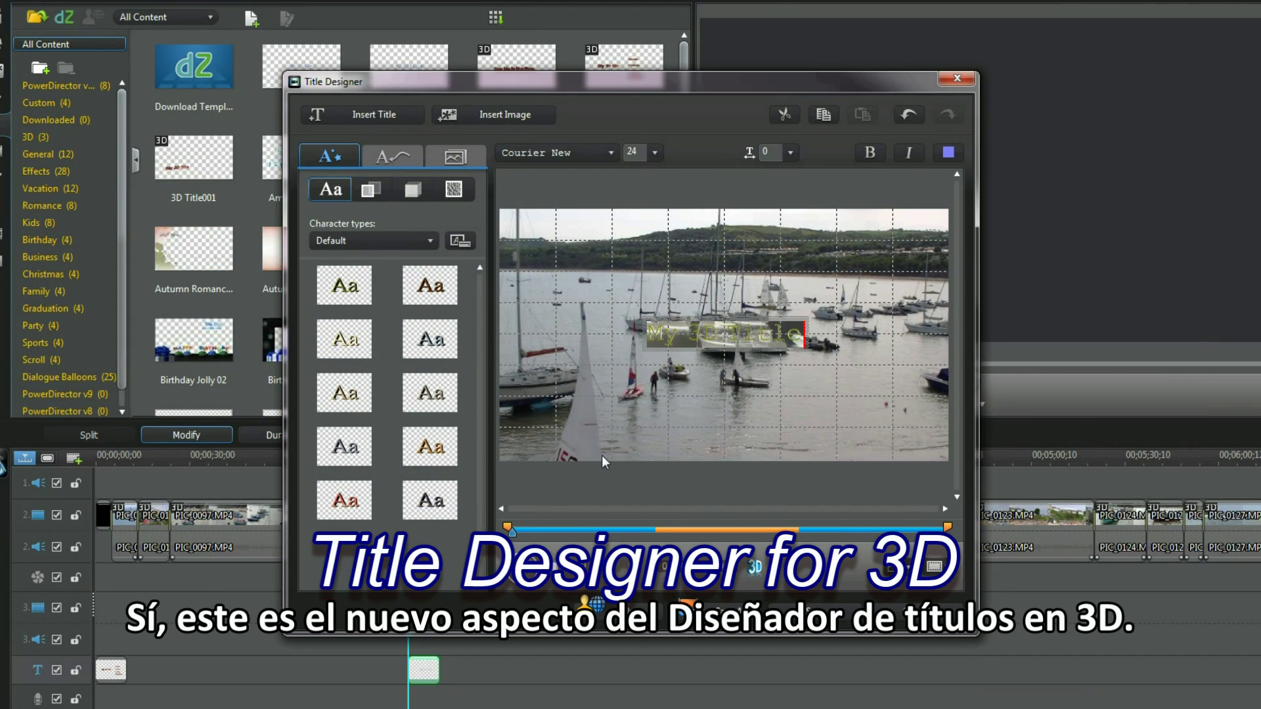
left_click(343, 500)
key("ctrl+shift+Left")
key("ctrl+shift+Left")
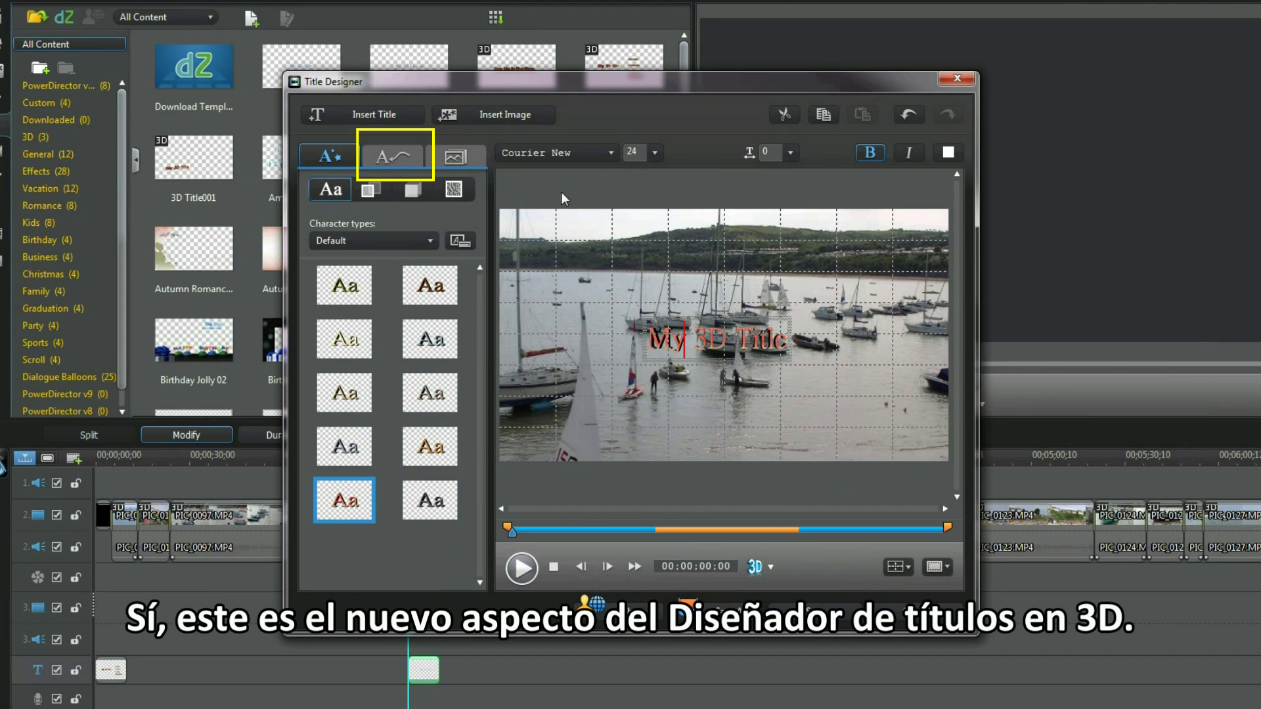
left_click(611, 153)
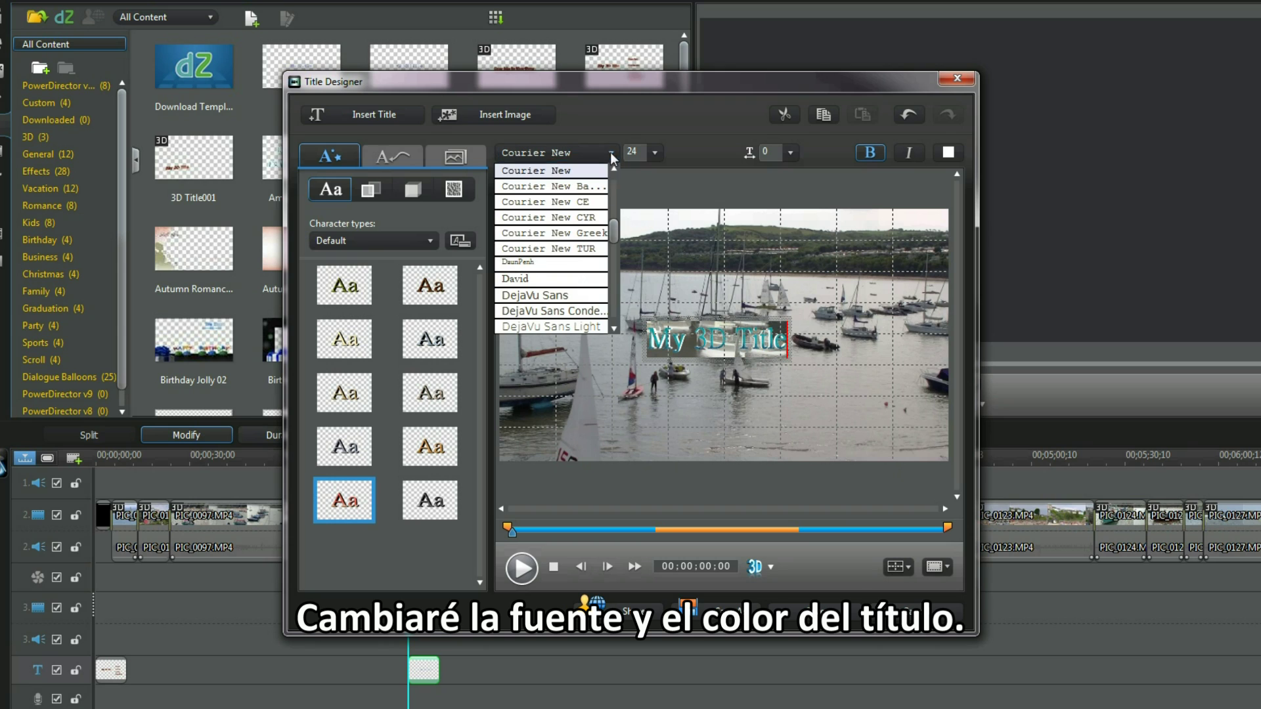
mouse_move(609, 224)
left_mouse_down()
mouse_move(613, 209)
mouse_move(613, 219)
left_mouse_up()
left_click(566, 280)
key("Left")
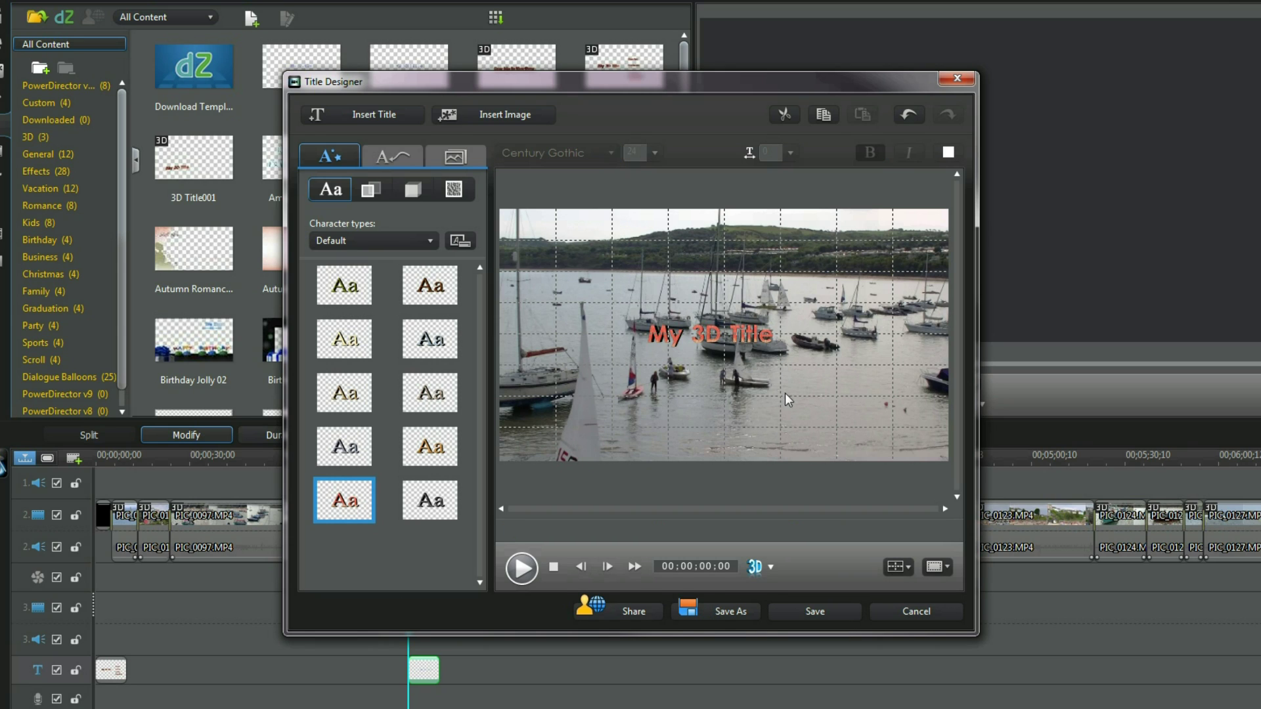
Step: Show grid lines, turn off Snap to Reference, and move the title left over the harbour
left_click(951, 567)
mouse_move(969, 617)
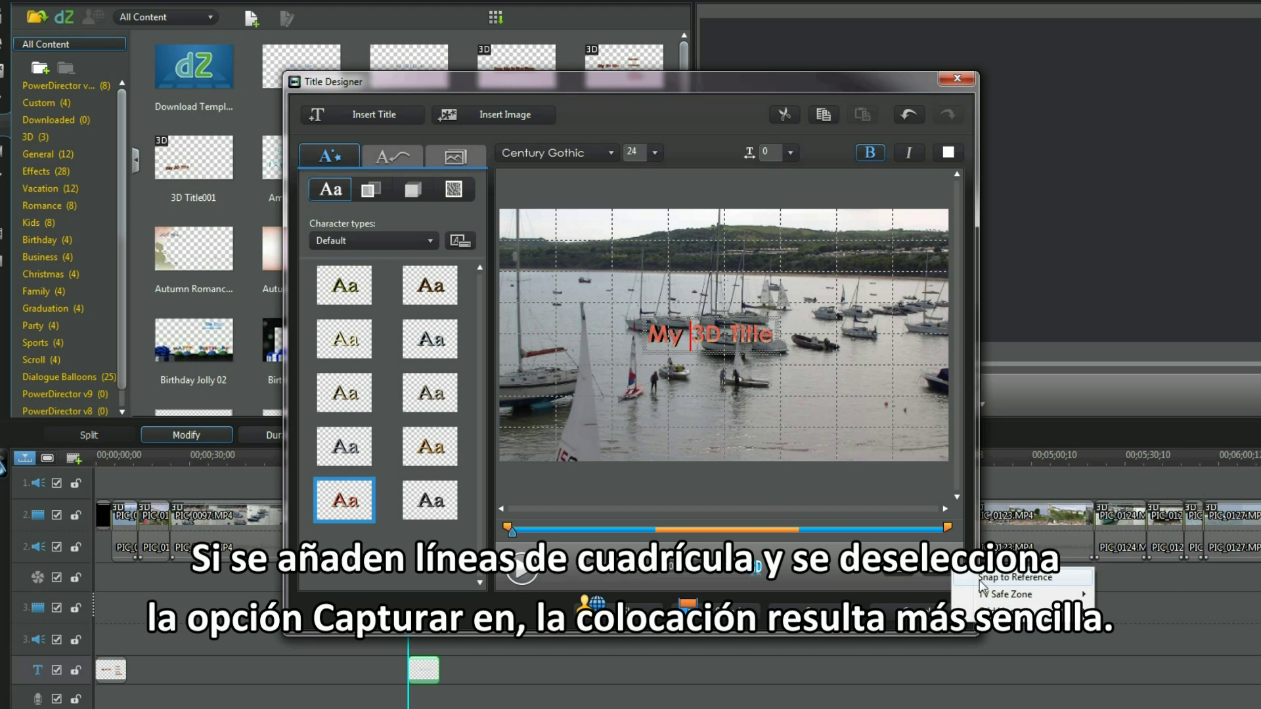
left_click(964, 578)
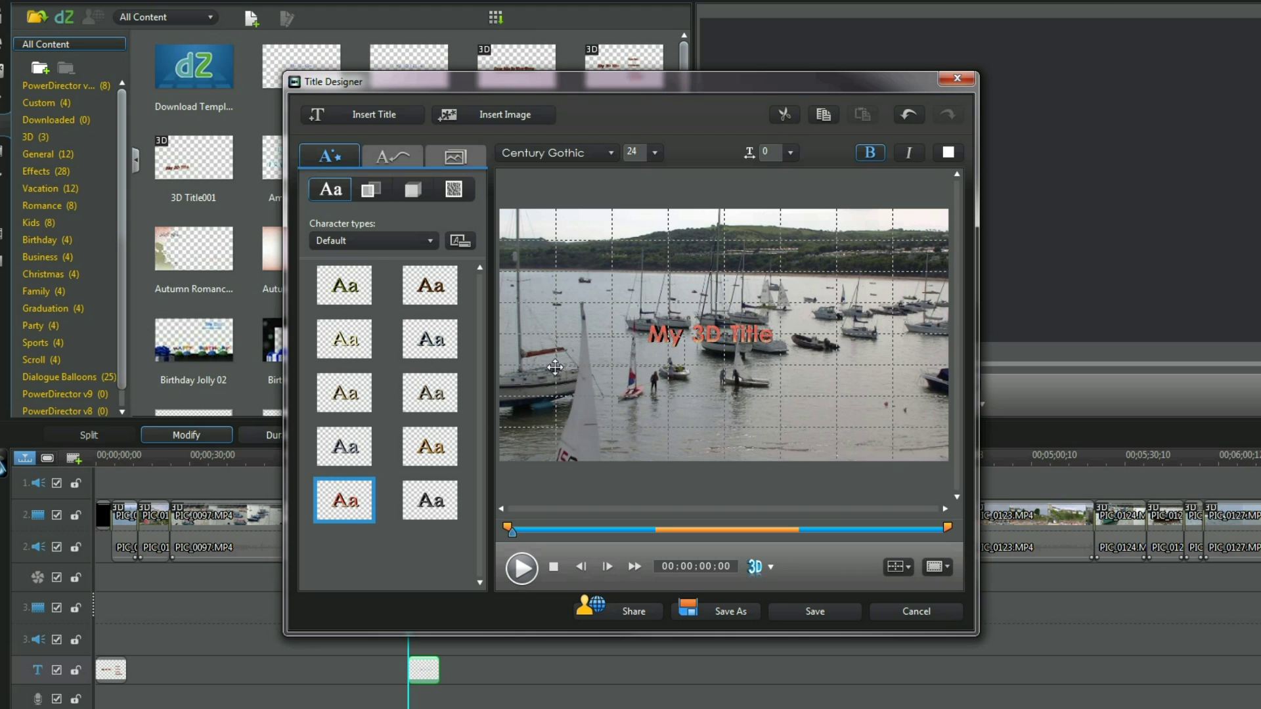
left_click_drag(555, 368, 557, 358)
Step: Change the title text to 'Boats in the bay' and raise its extrusion to 19
key("ctrl+a")
type("Boats in the bay")
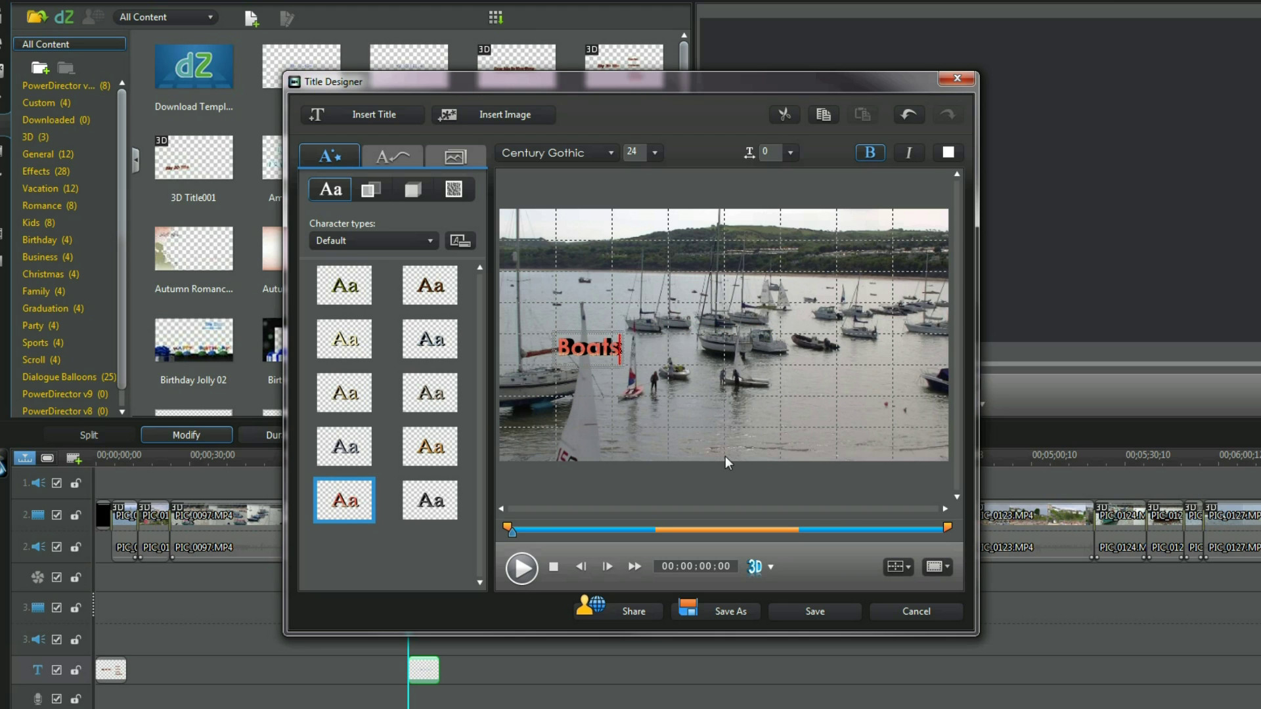
left_click(371, 190)
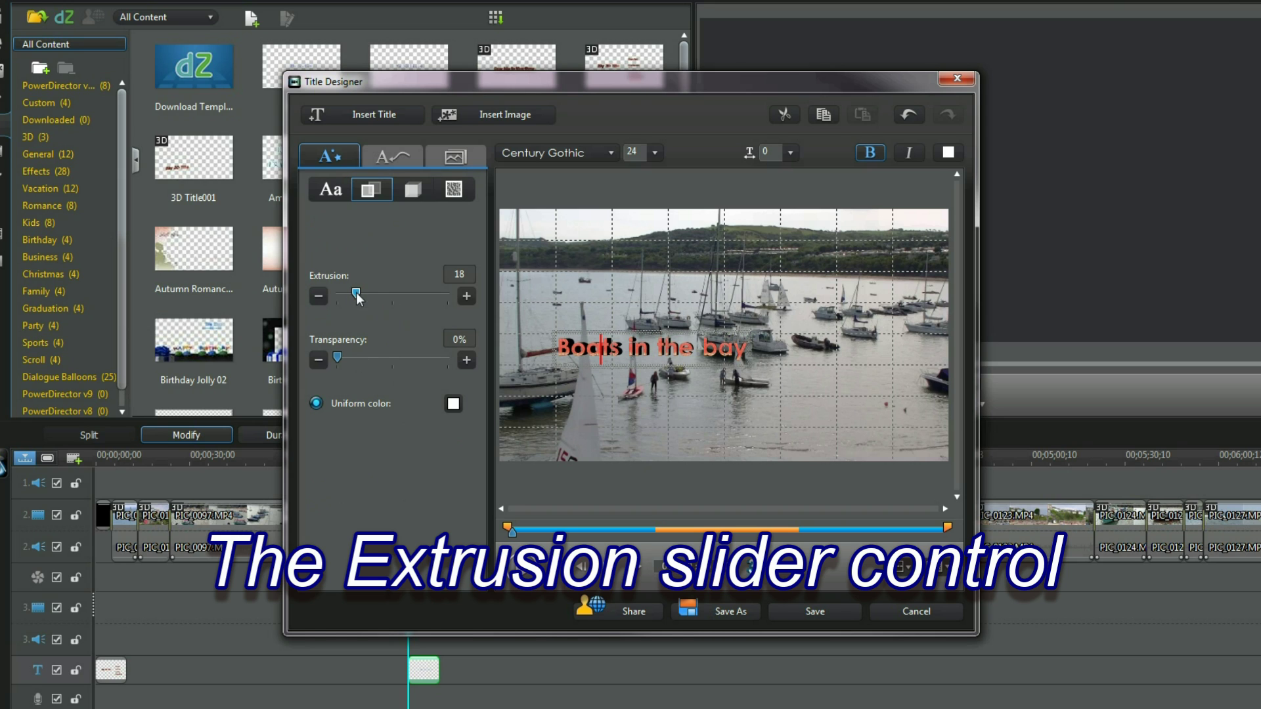
left_click(466, 296)
left_click(466, 296)
left_click(466, 296)
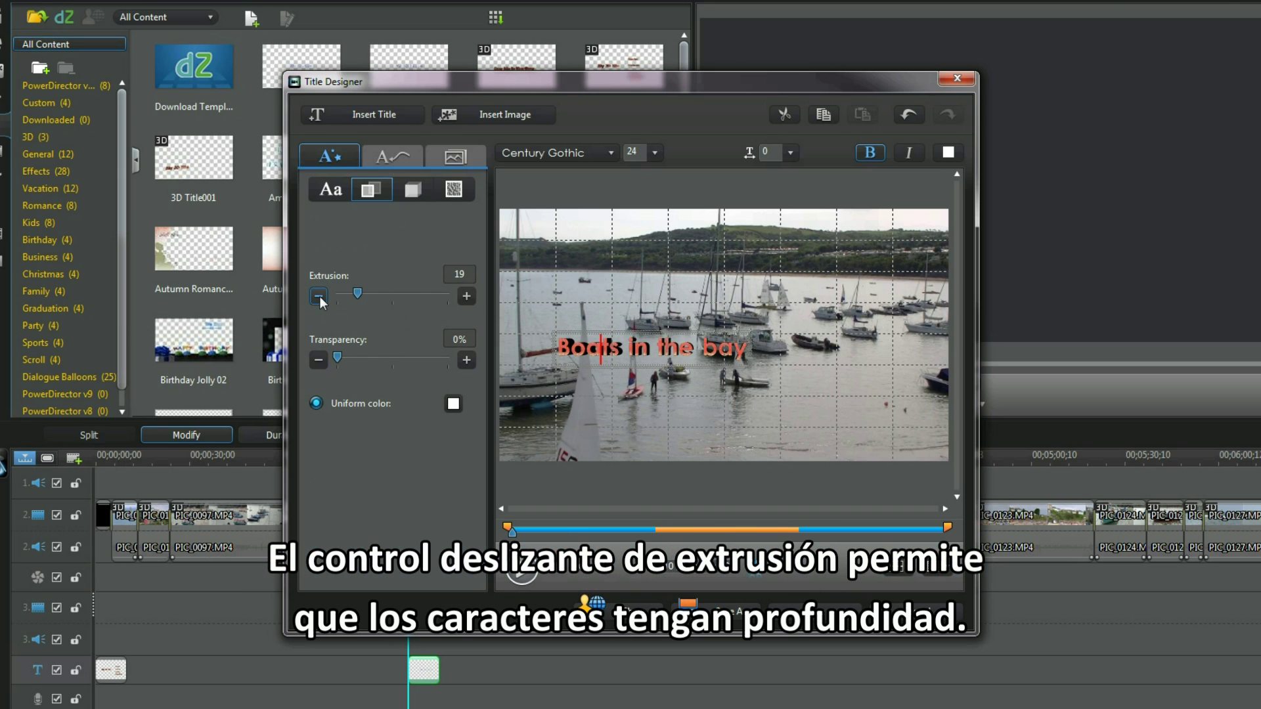
left_click(413, 190)
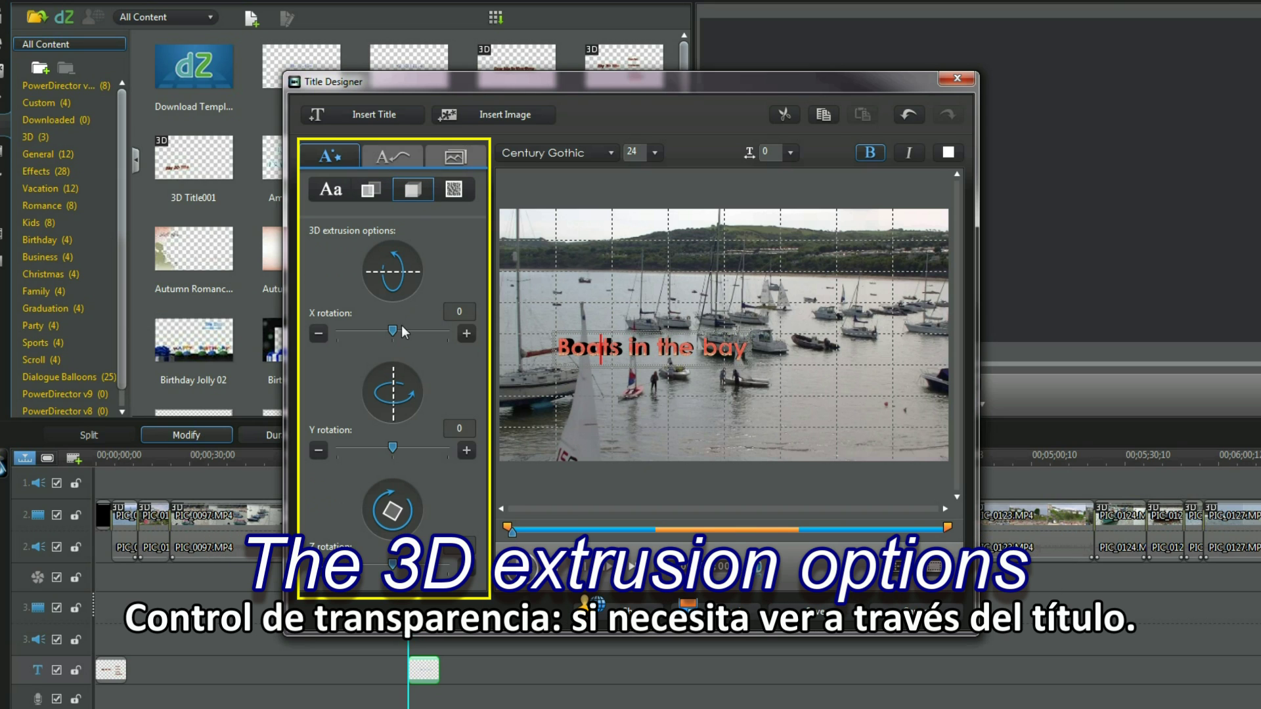
Step: Rotate the title in 3D to X 3, Y −61, Z −3 for a perspective angle
left_click(466, 333)
left_click(467, 333)
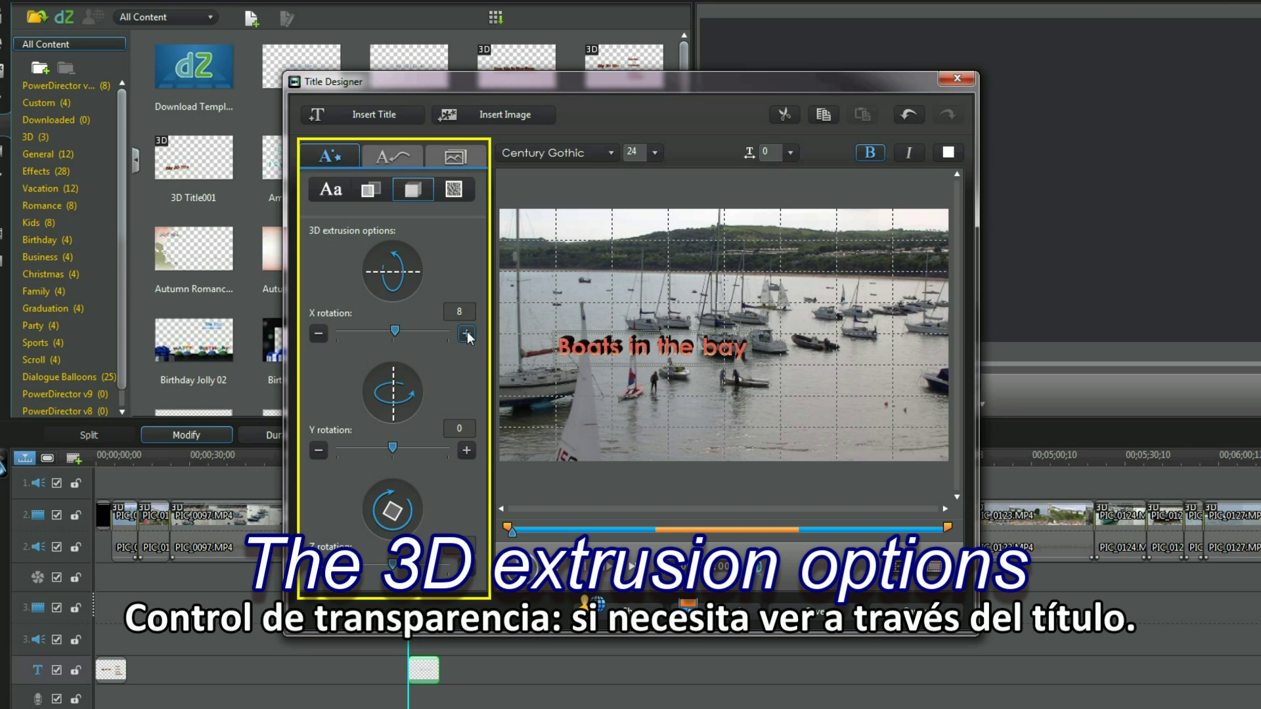
mouse_move(395, 331)
left_mouse_down()
mouse_move(434, 332)
mouse_move(387, 338)
mouse_move(396, 336)
left_mouse_up()
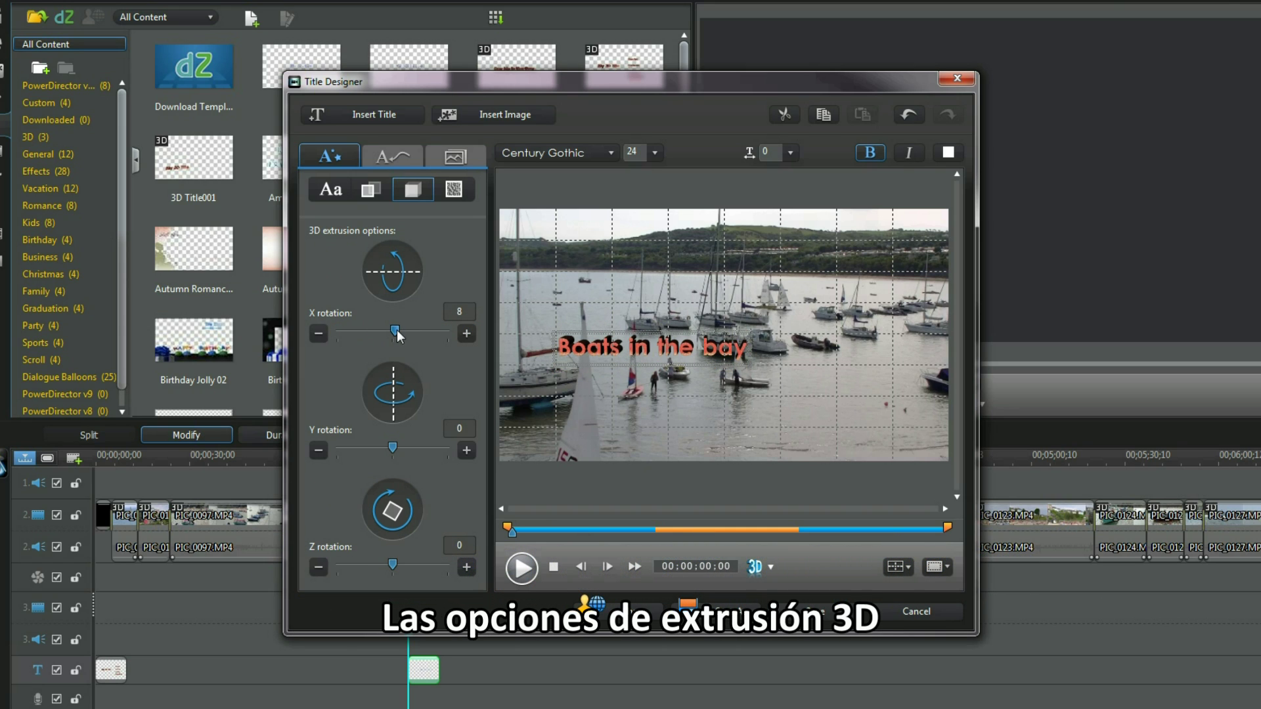
left_click(319, 335)
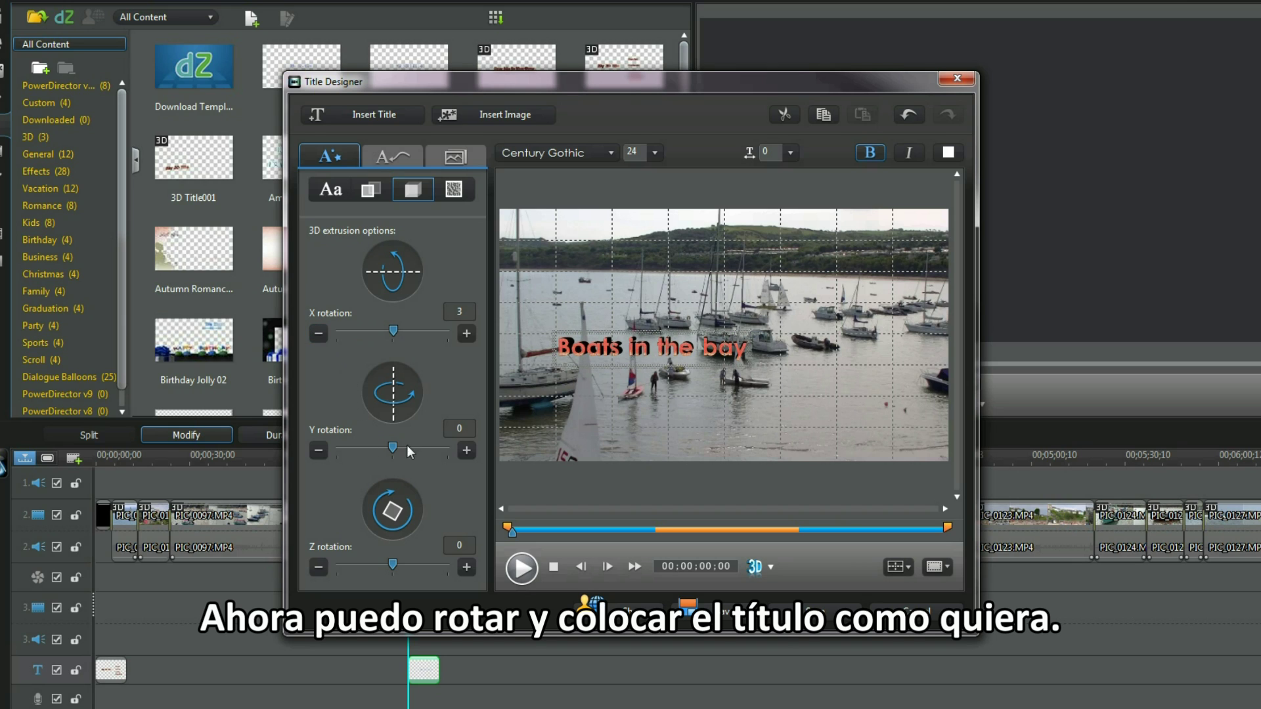
mouse_move(393, 451)
left_mouse_down()
mouse_move(414, 452)
mouse_move(372, 454)
left_mouse_up()
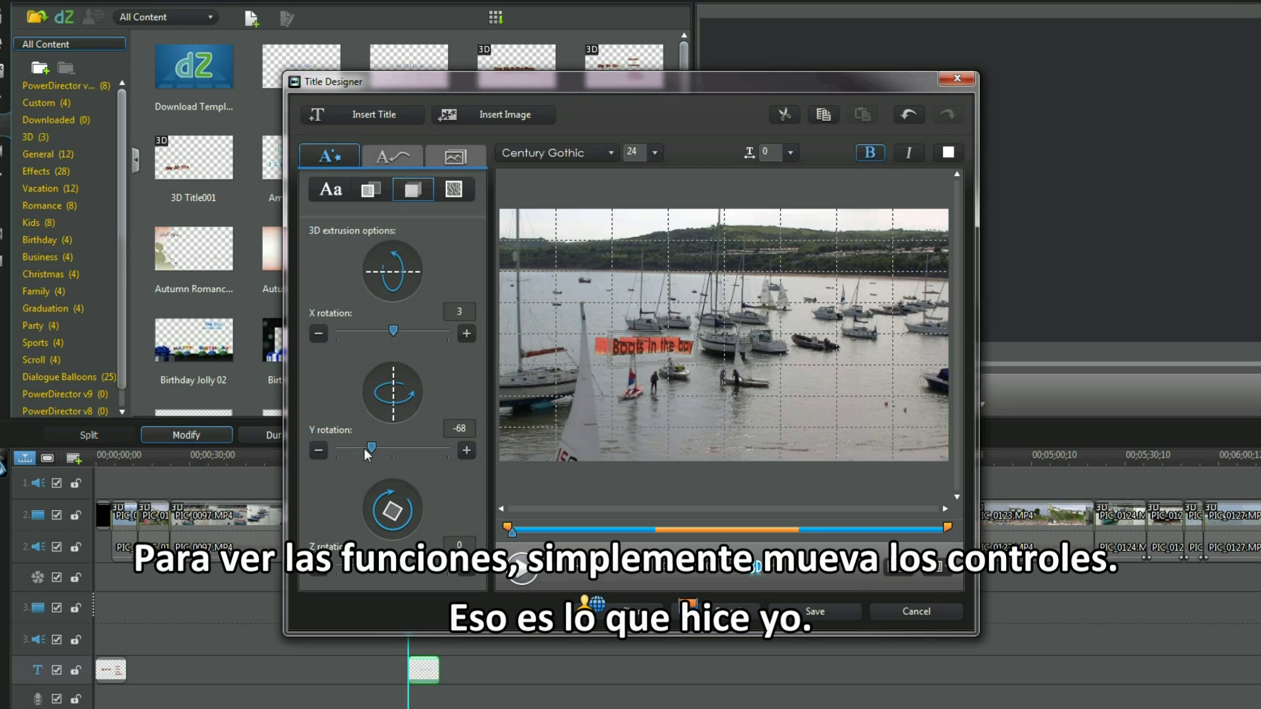
left_click_drag(375, 449, 373, 450)
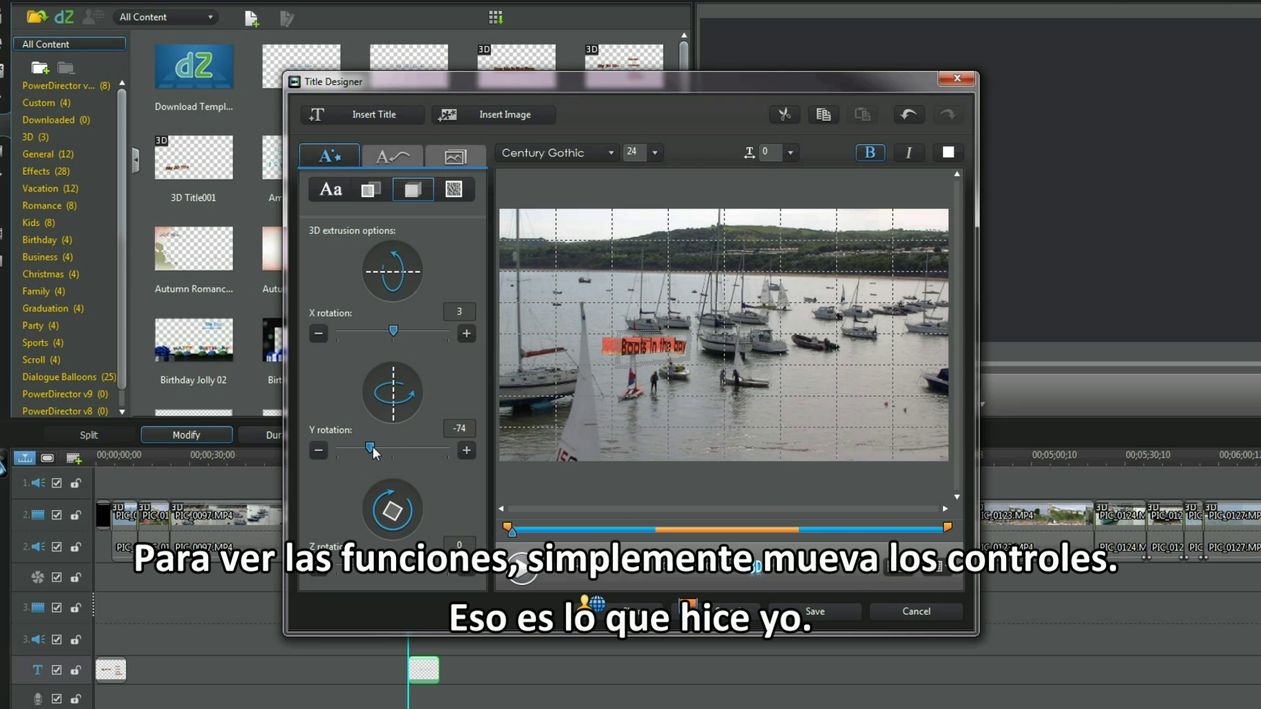
mouse_move(392, 567)
left_mouse_down()
mouse_move(382, 566)
mouse_move(393, 565)
left_mouse_up()
left_click_drag(370, 449, 373, 449)
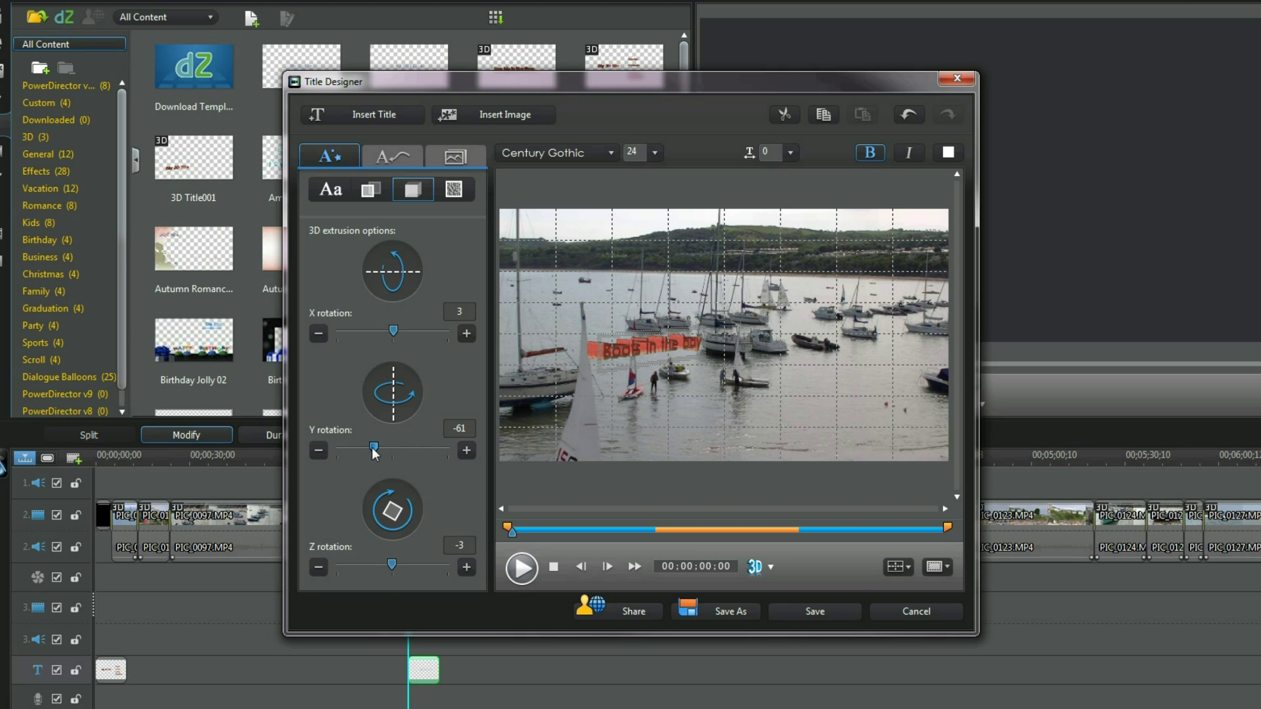
Step: Enable 3D depth at −30 and set 3D Amplify II as the starting effect
left_click(393, 156)
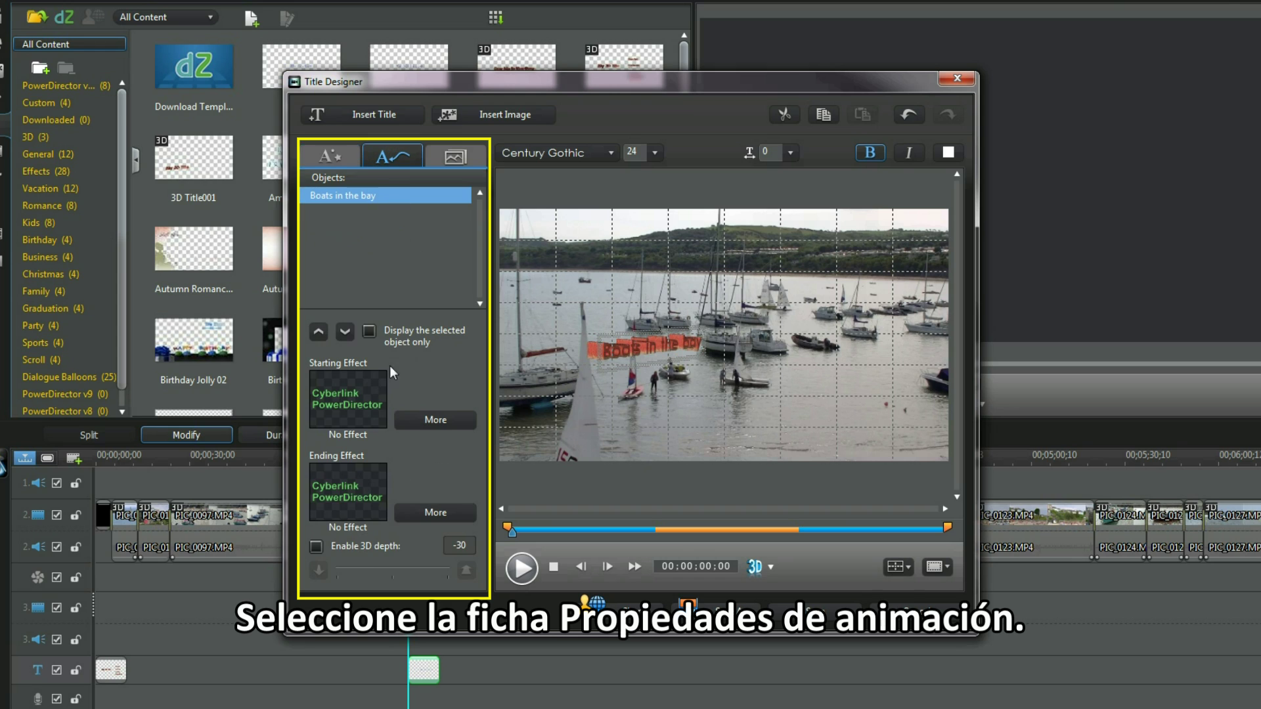
left_click(316, 547)
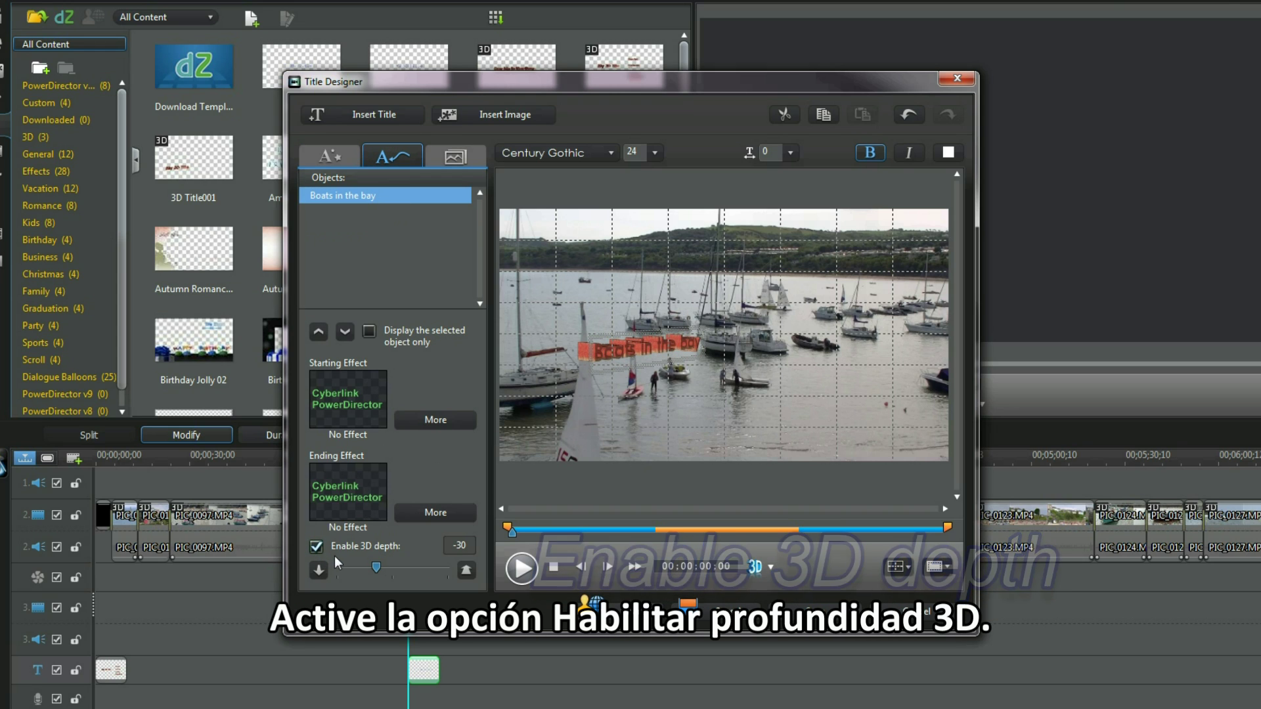
left_click(433, 419)
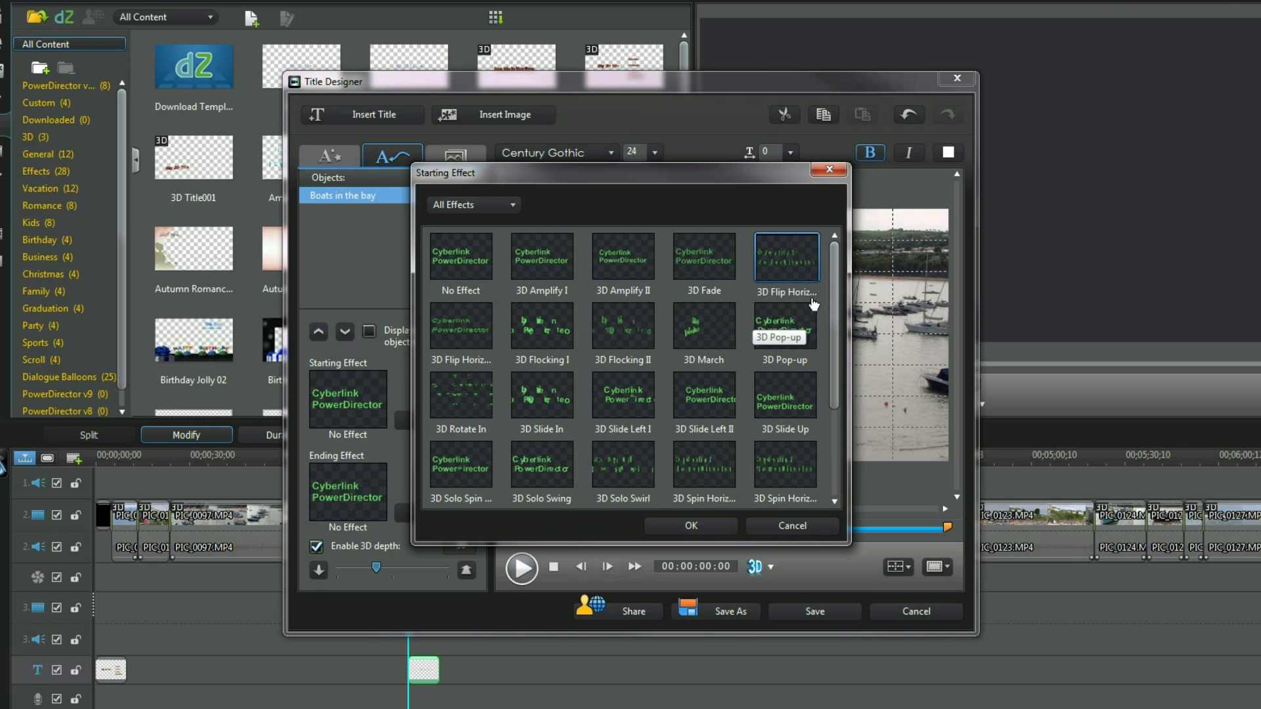
left_click(624, 257)
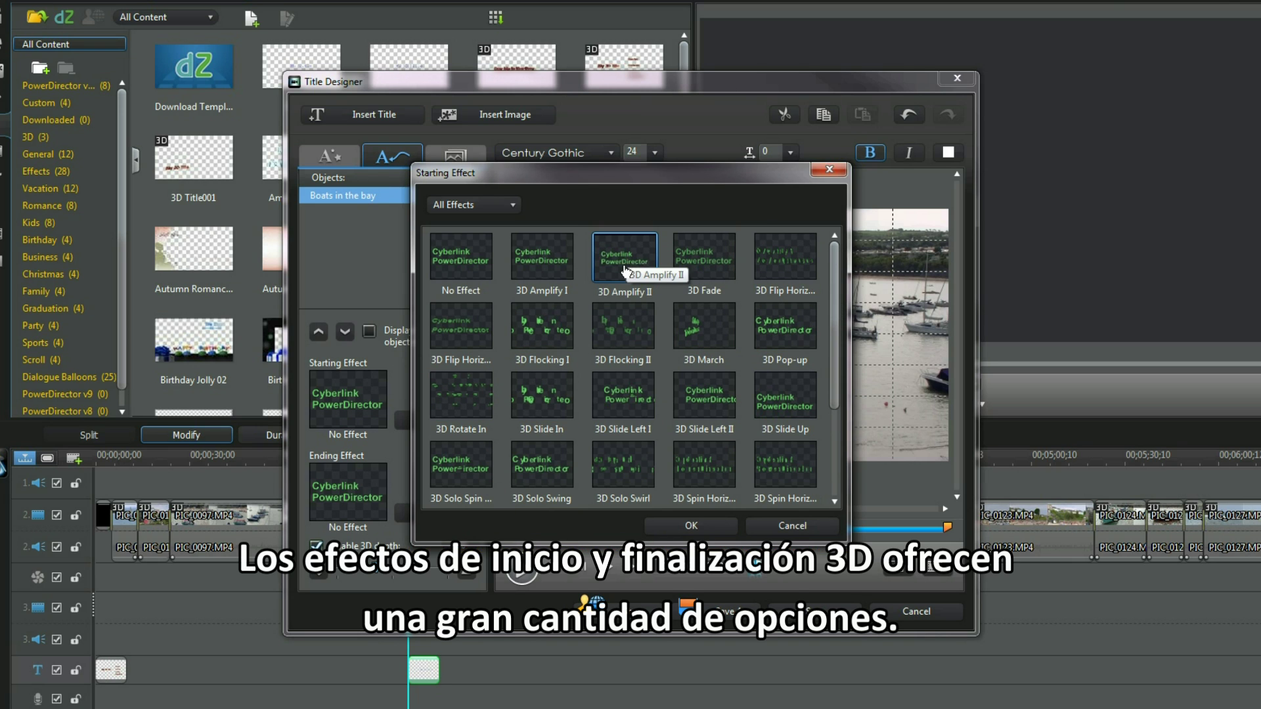
left_click(691, 525)
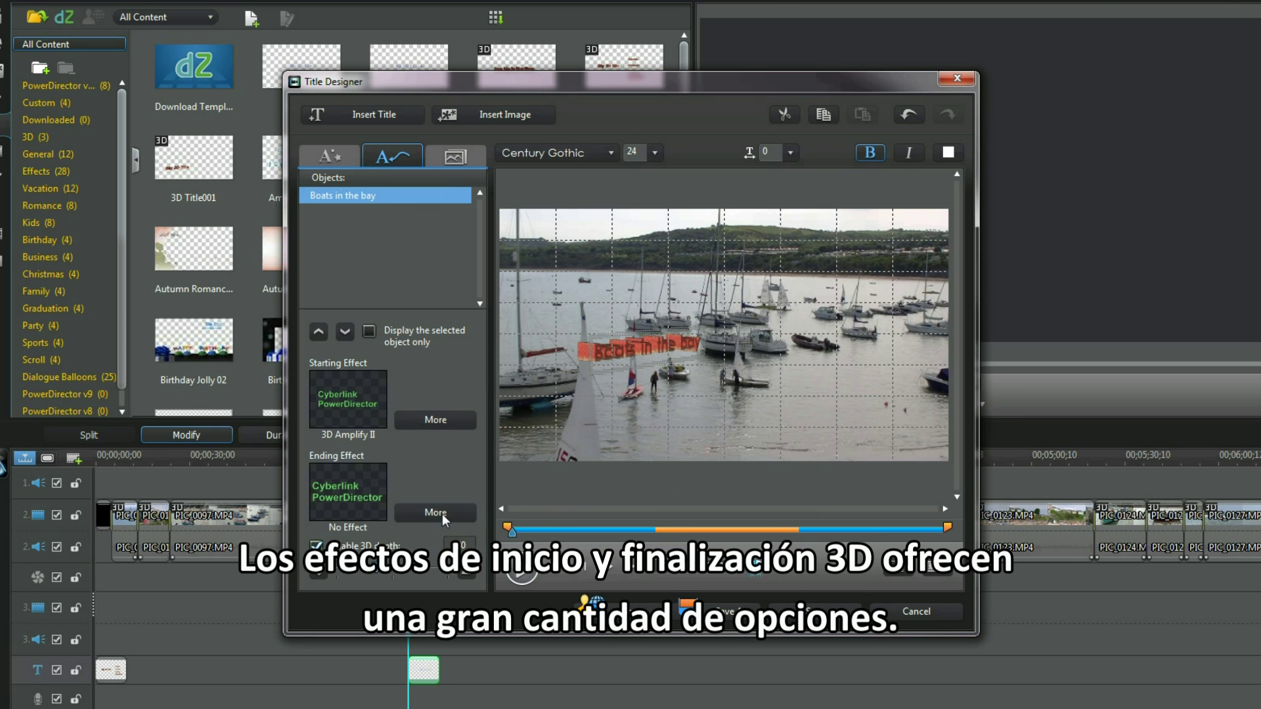
left_click(438, 513)
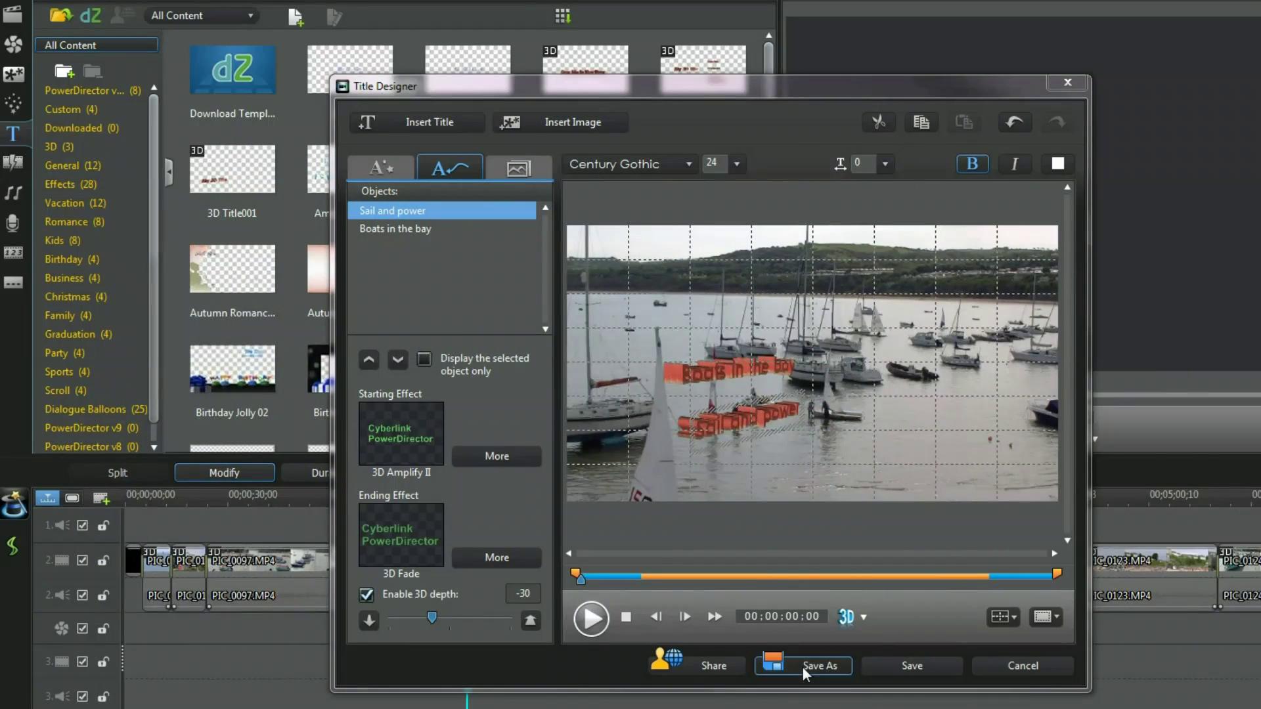
Step: Save the title as the custom template '3D Sailboats' and close the designer
left_click(750, 523)
type("3D Sailboats")
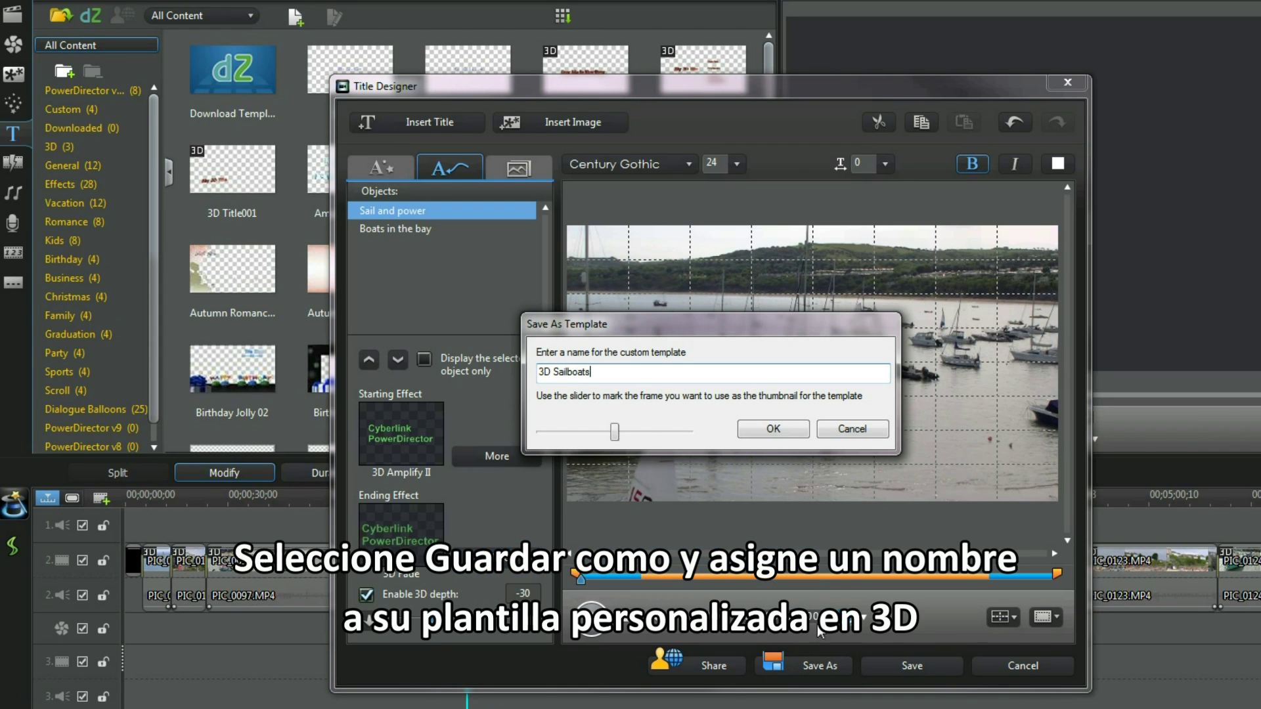
left_click(769, 430)
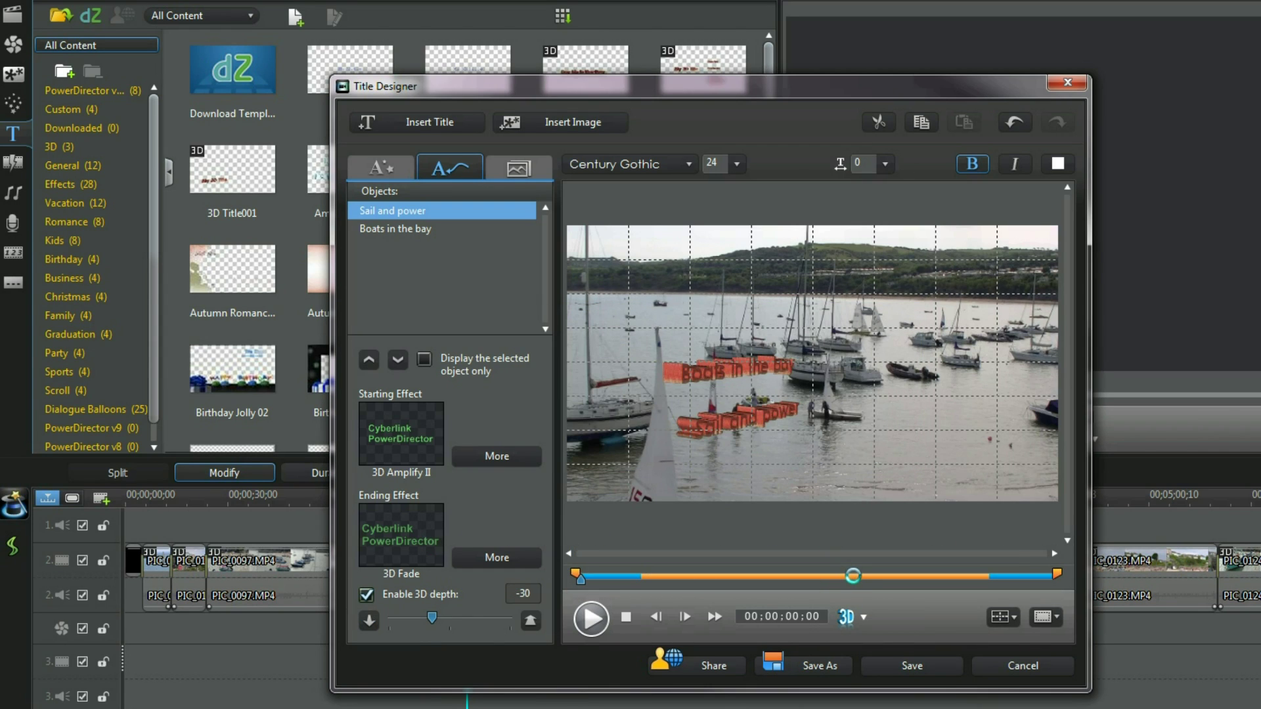
left_click(893, 667)
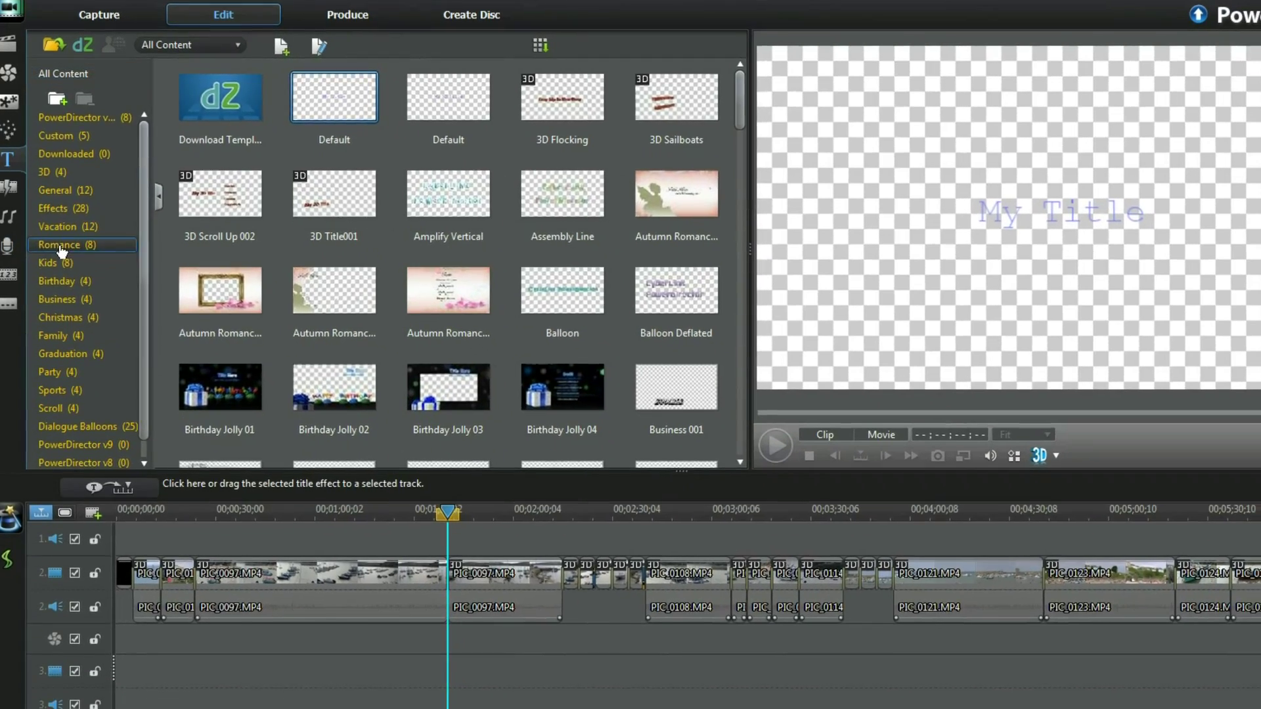
Step: Drag an Autumn Romance template from the Romance category onto the title track
left_click(66, 259)
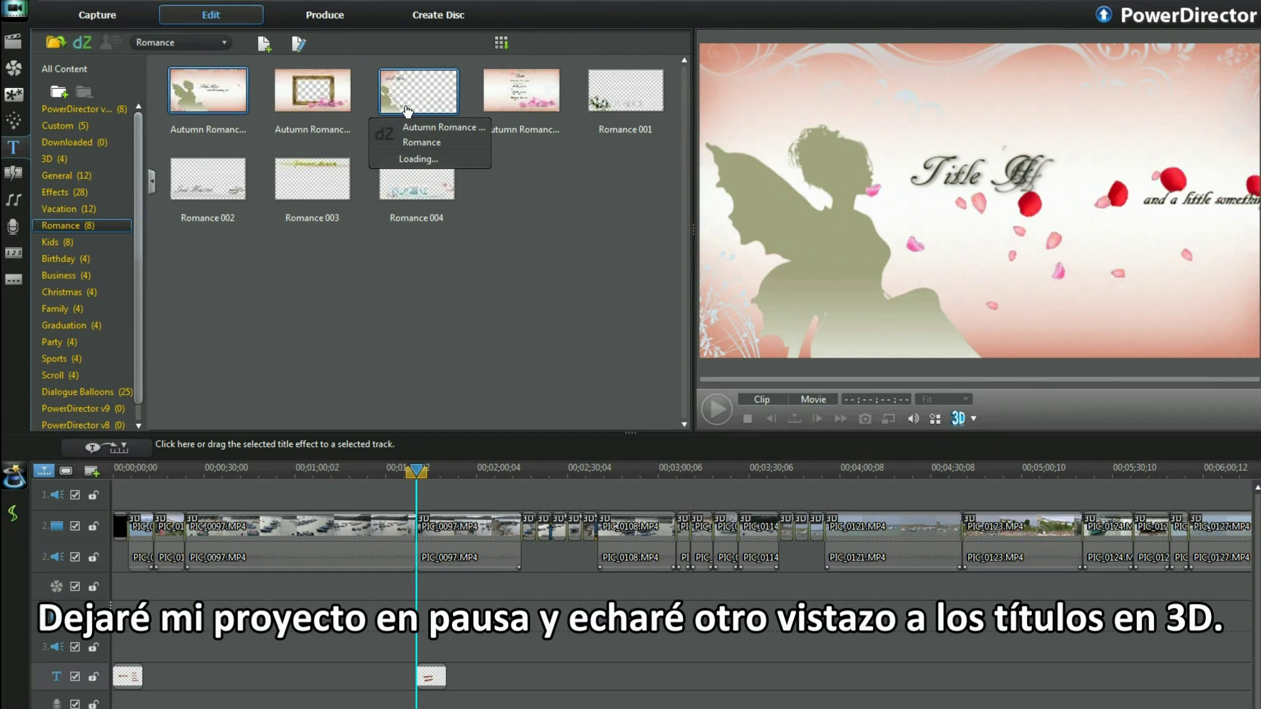
left_click(407, 110)
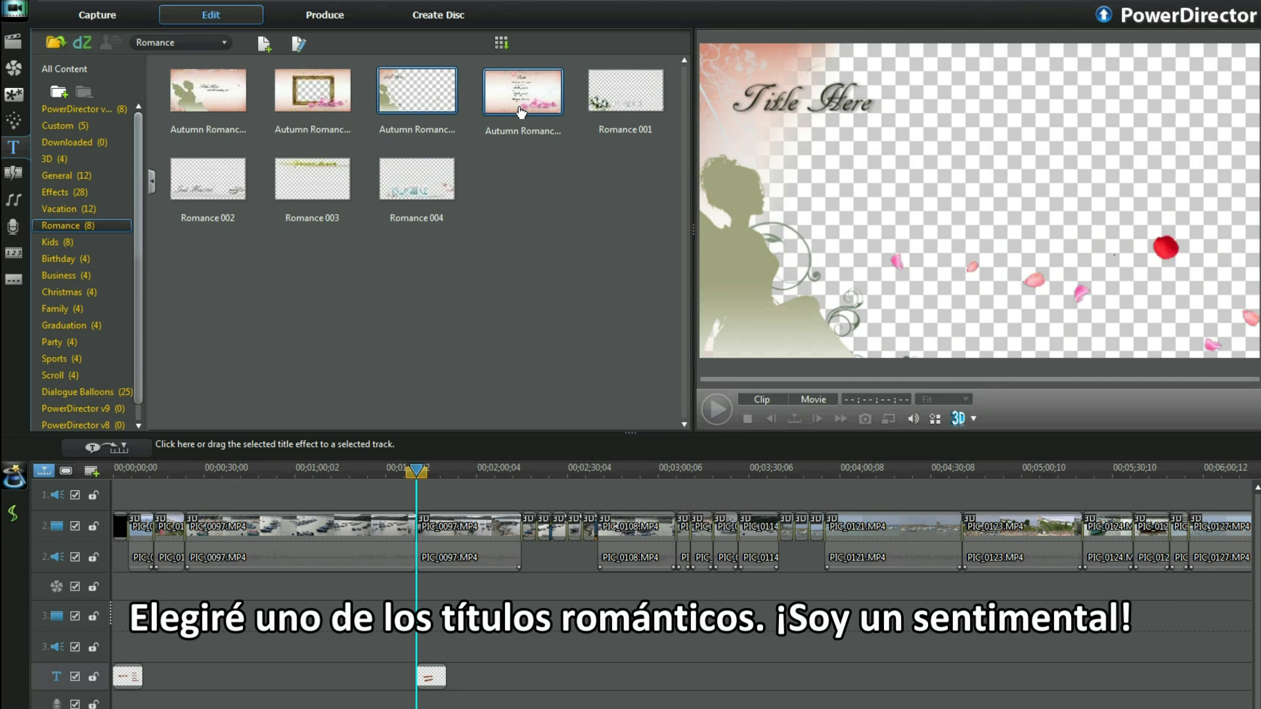
mouse_move(416, 92)
left_mouse_down()
mouse_move(577, 284)
mouse_move(549, 664)
mouse_move(609, 687)
left_mouse_up()
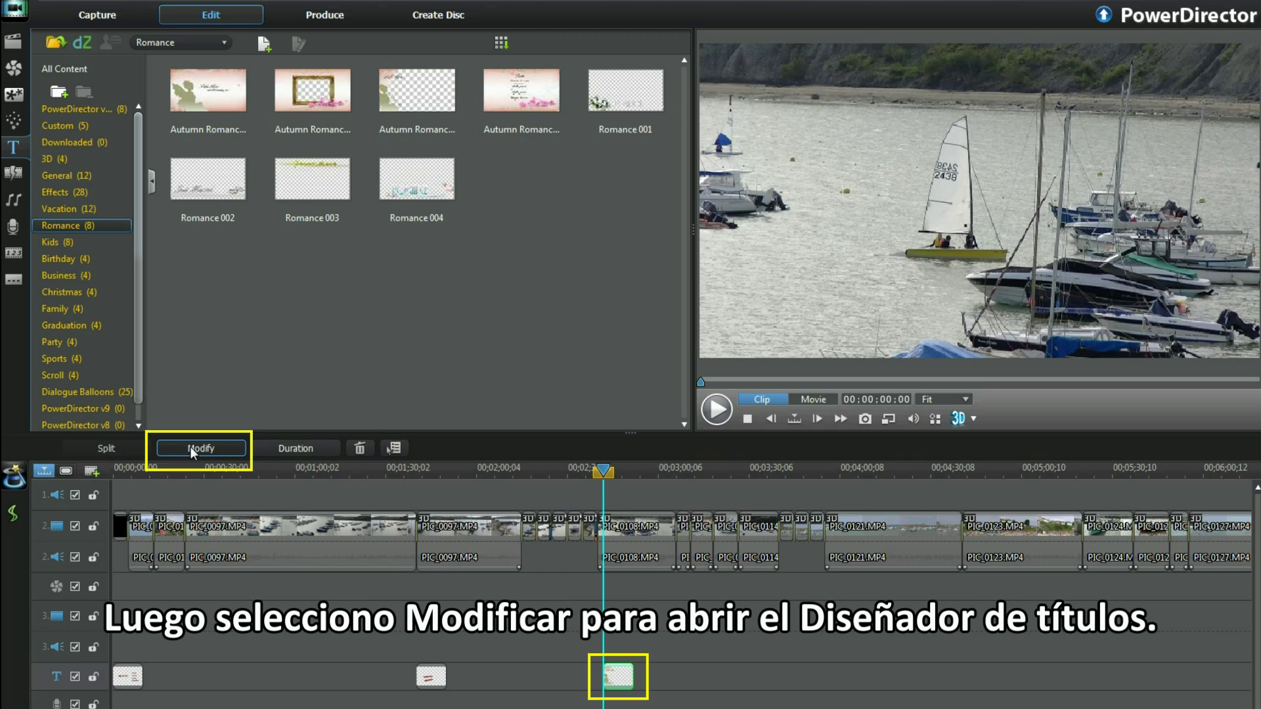
Step: Give the romance title 3D depth −32 and save it as template '3D Romance'
left_click(191, 447)
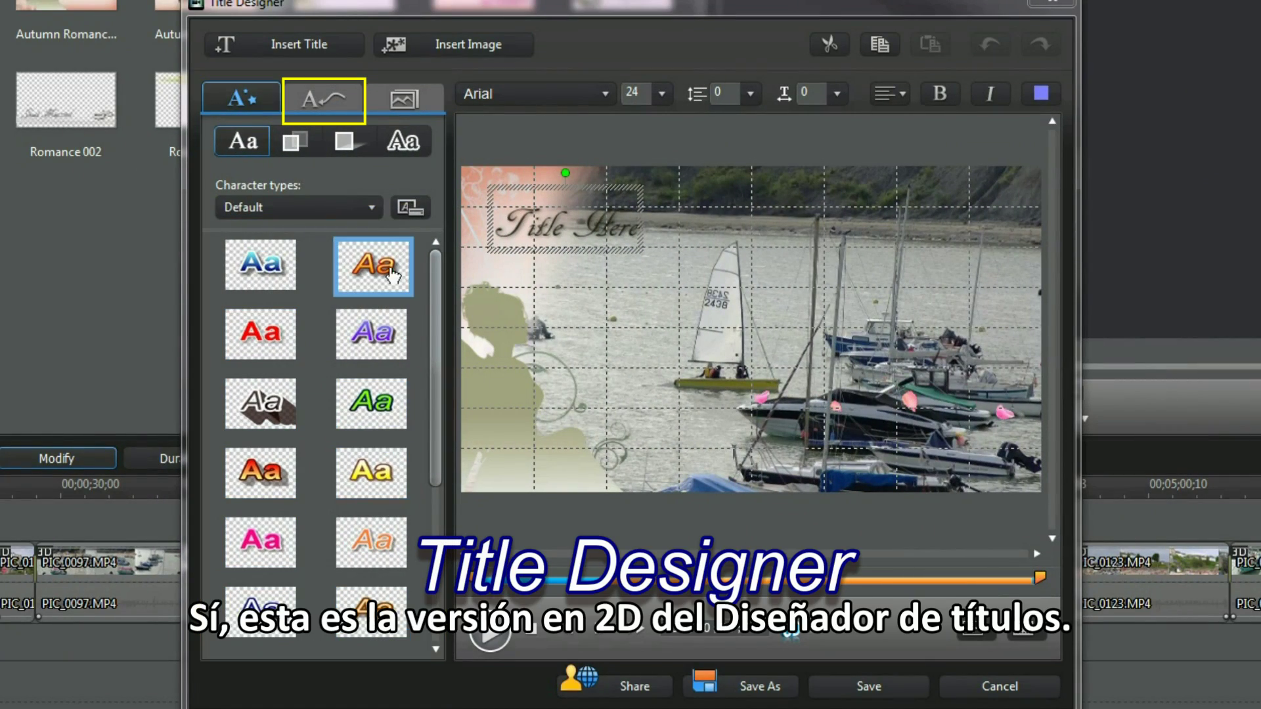
left_click(328, 101)
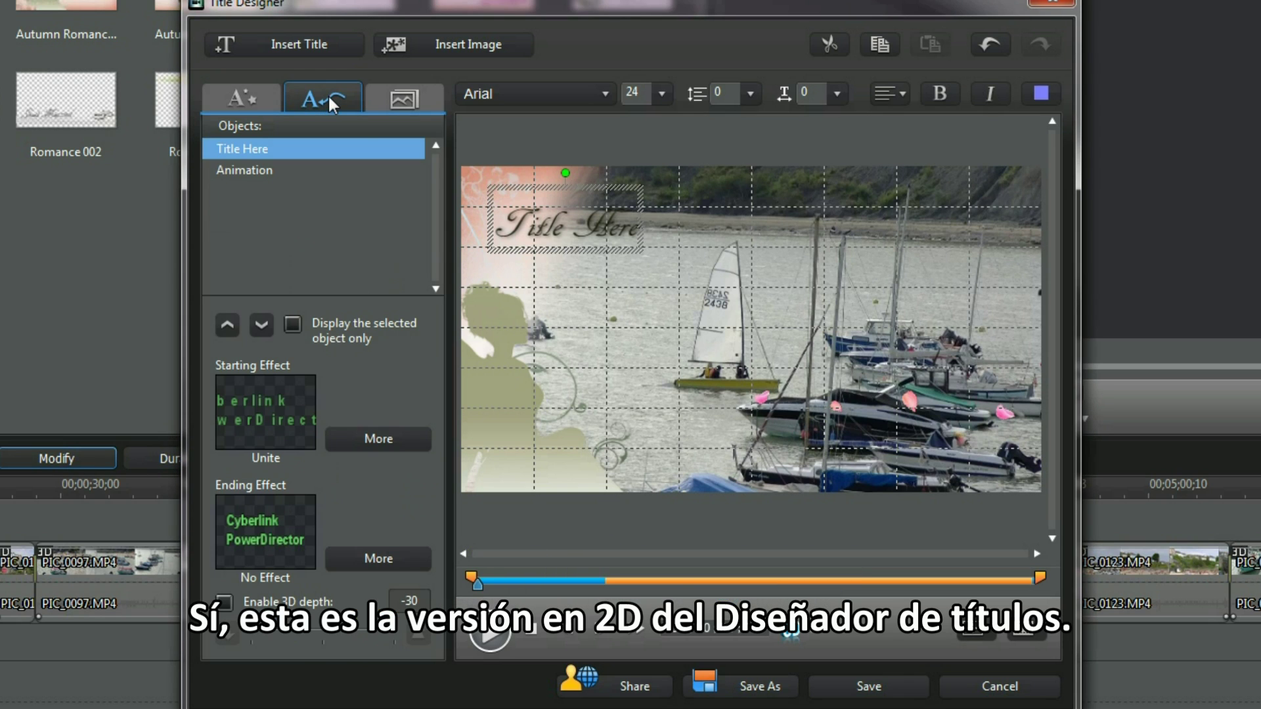
left_click(224, 603)
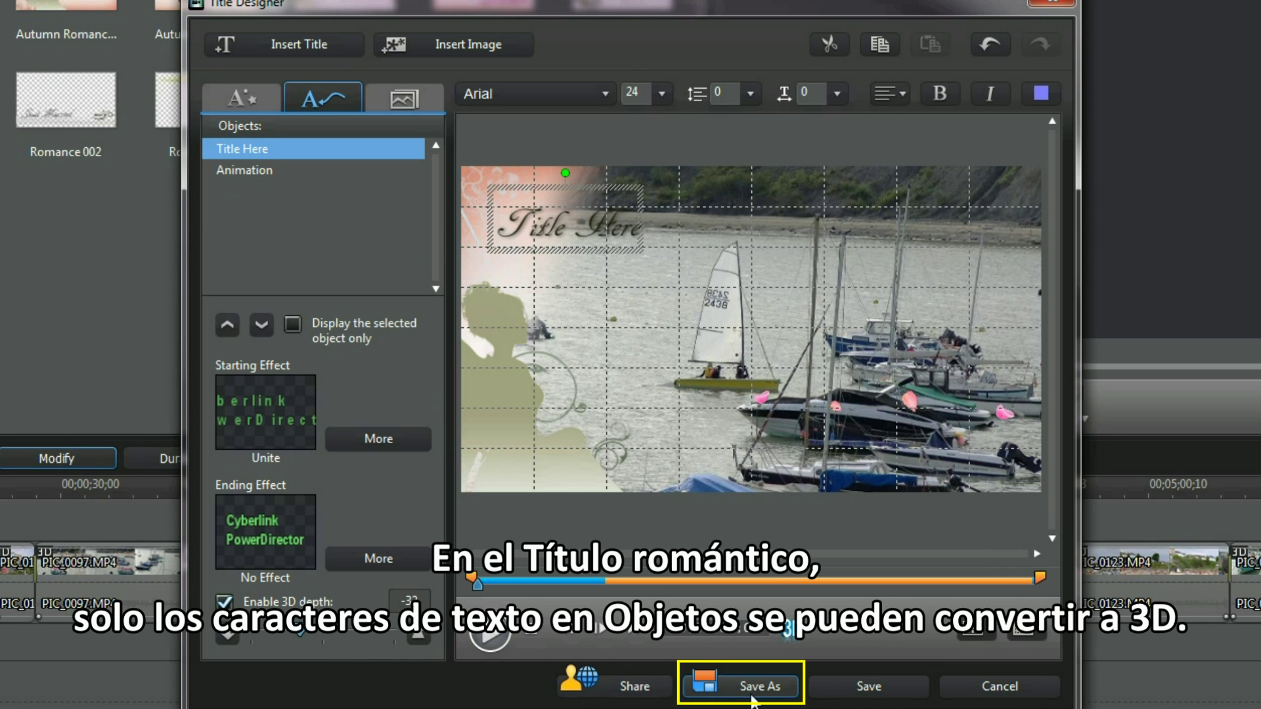
left_click(753, 696)
type("3D R")
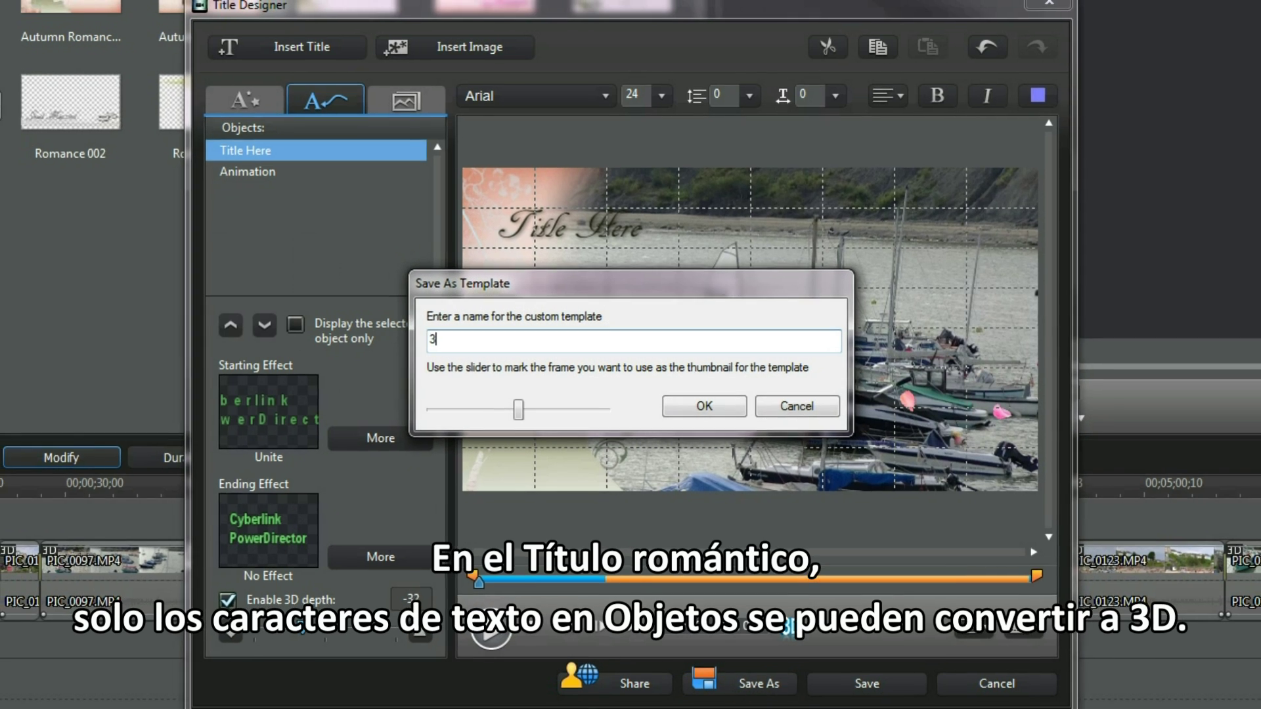
type("omance")
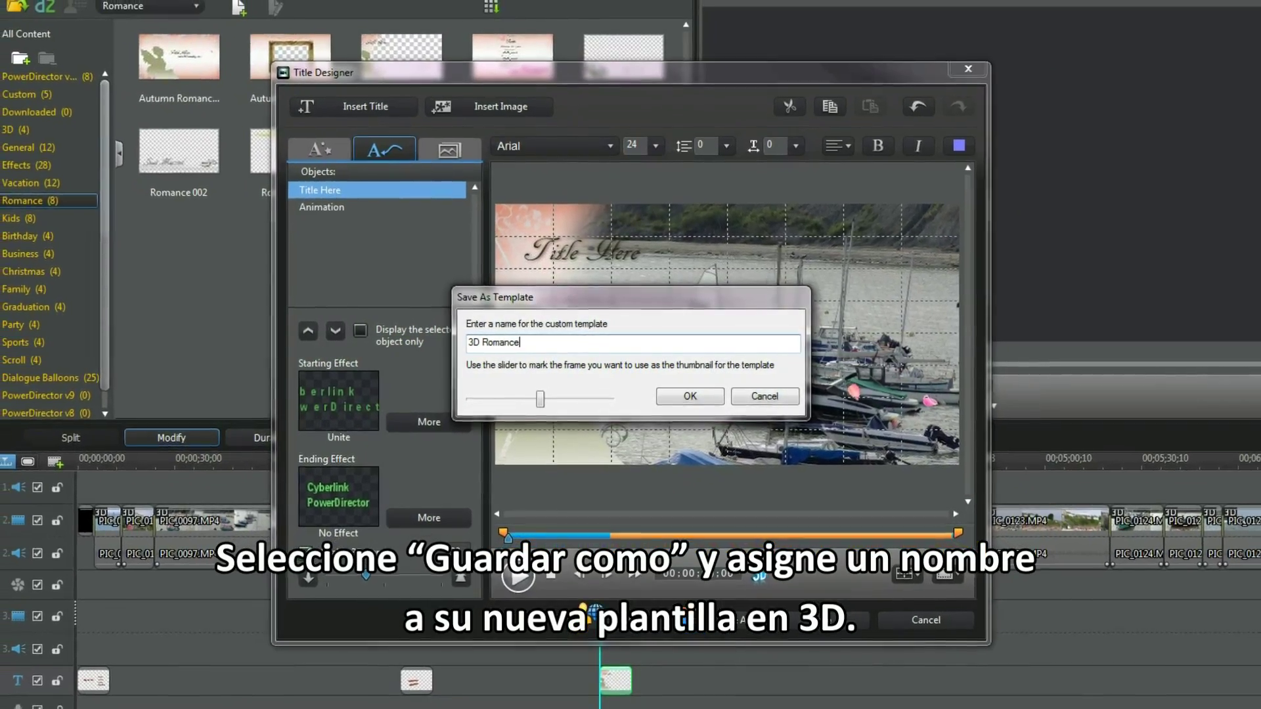
left_click(694, 396)
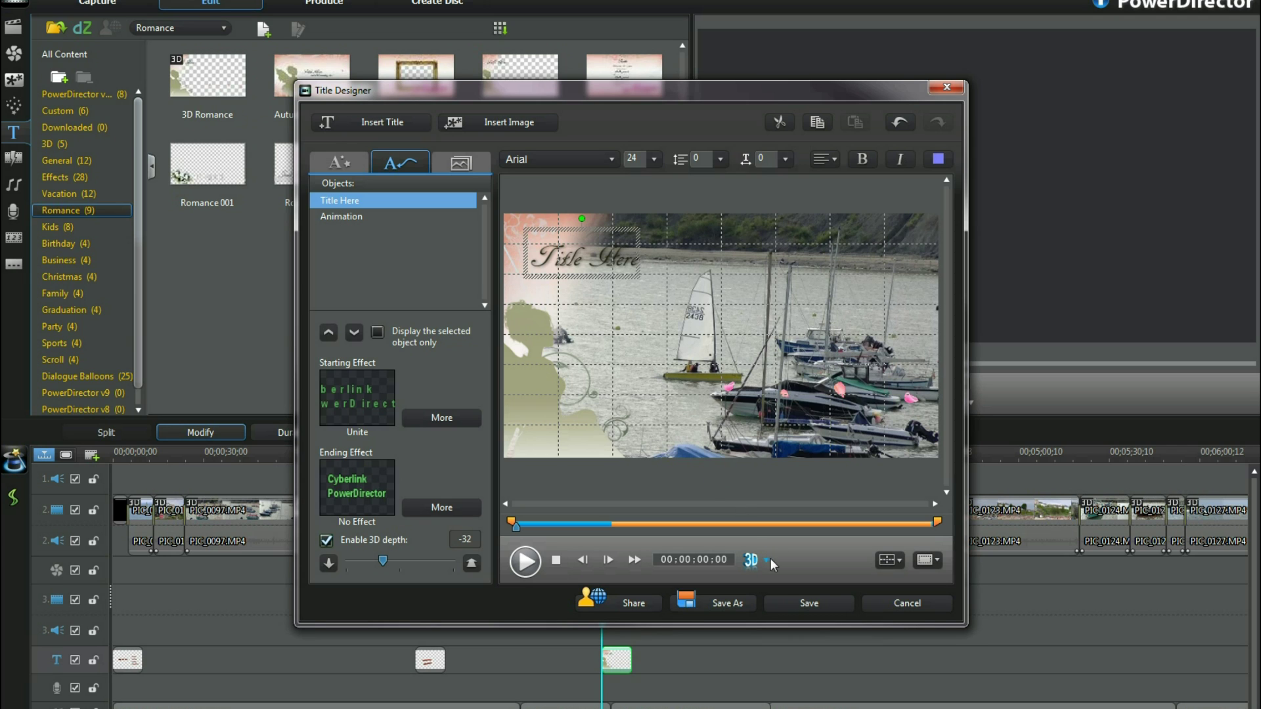
left_click(799, 606)
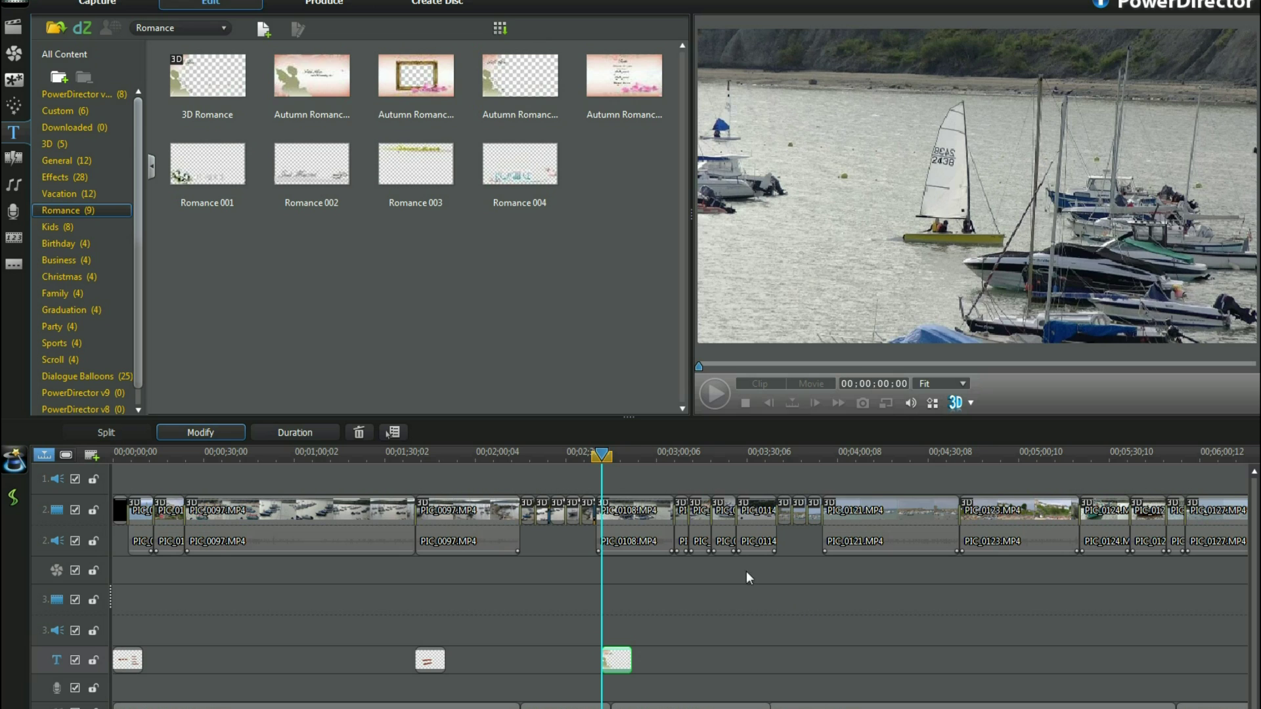
Step: Preview 3D Flocking and 3D Romance in the 3D category, then select another title's Animation object
left_click(49, 144)
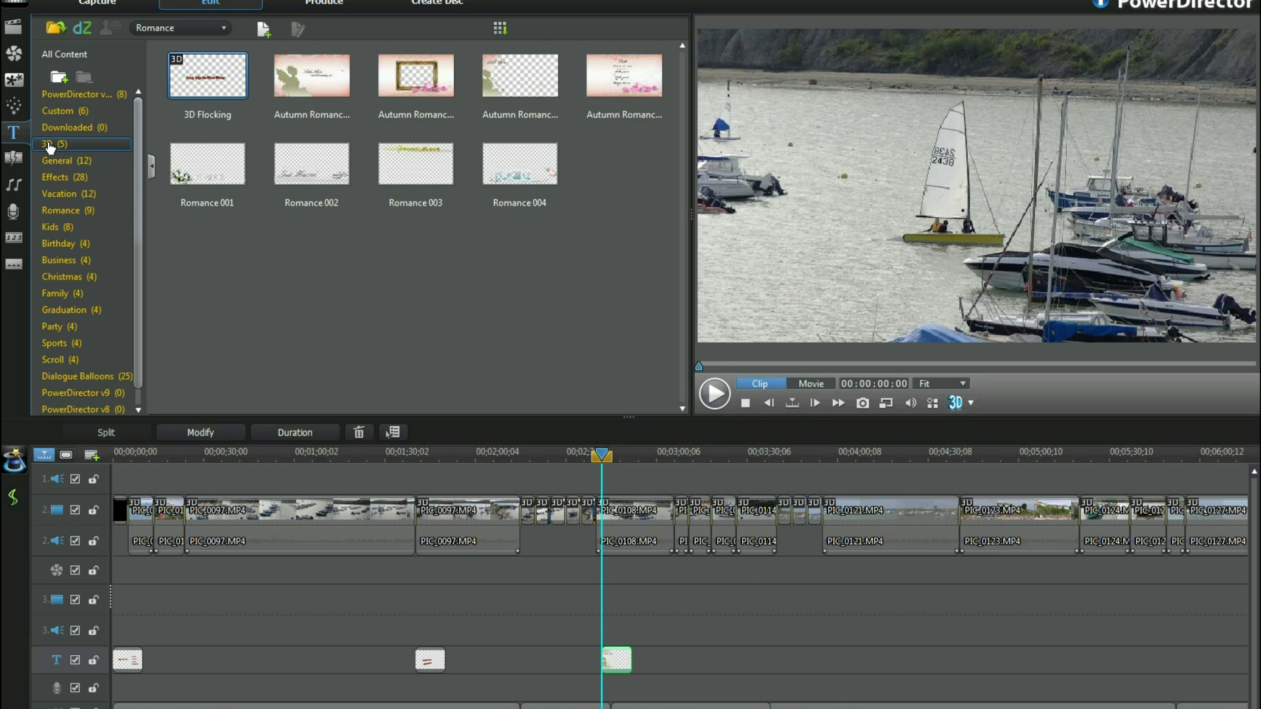
left_click(208, 76)
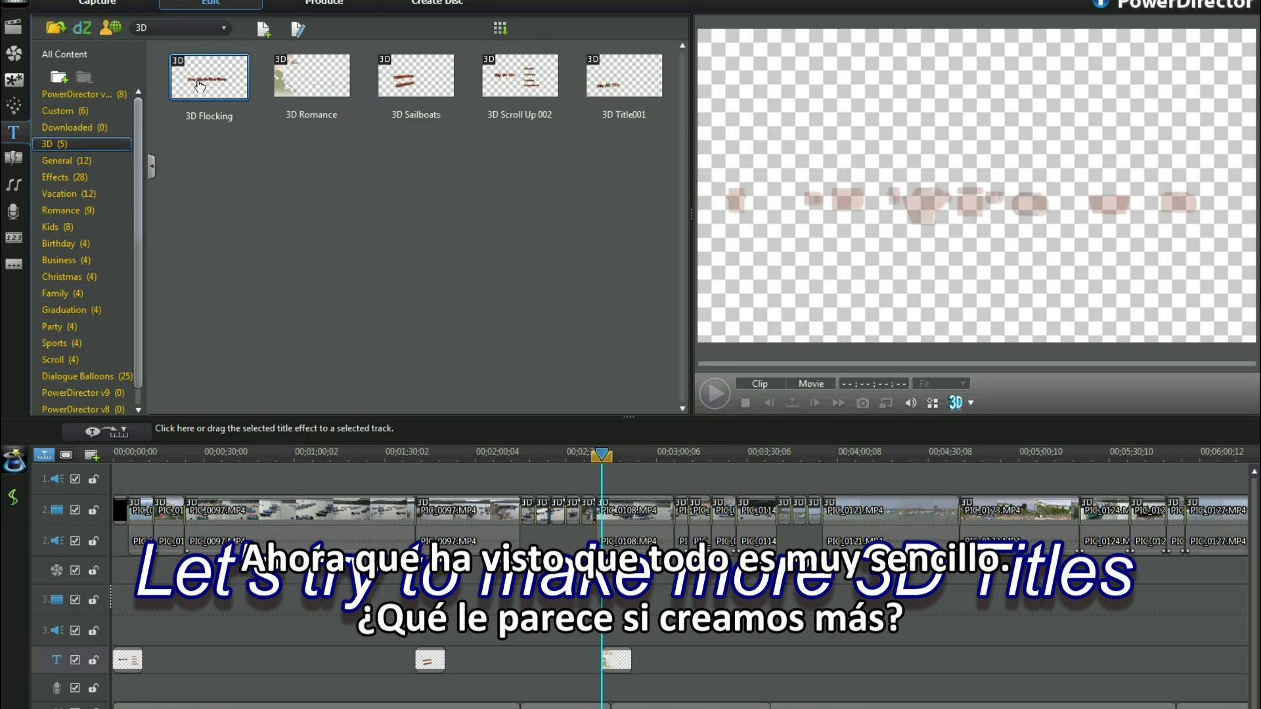
left_click(329, 97)
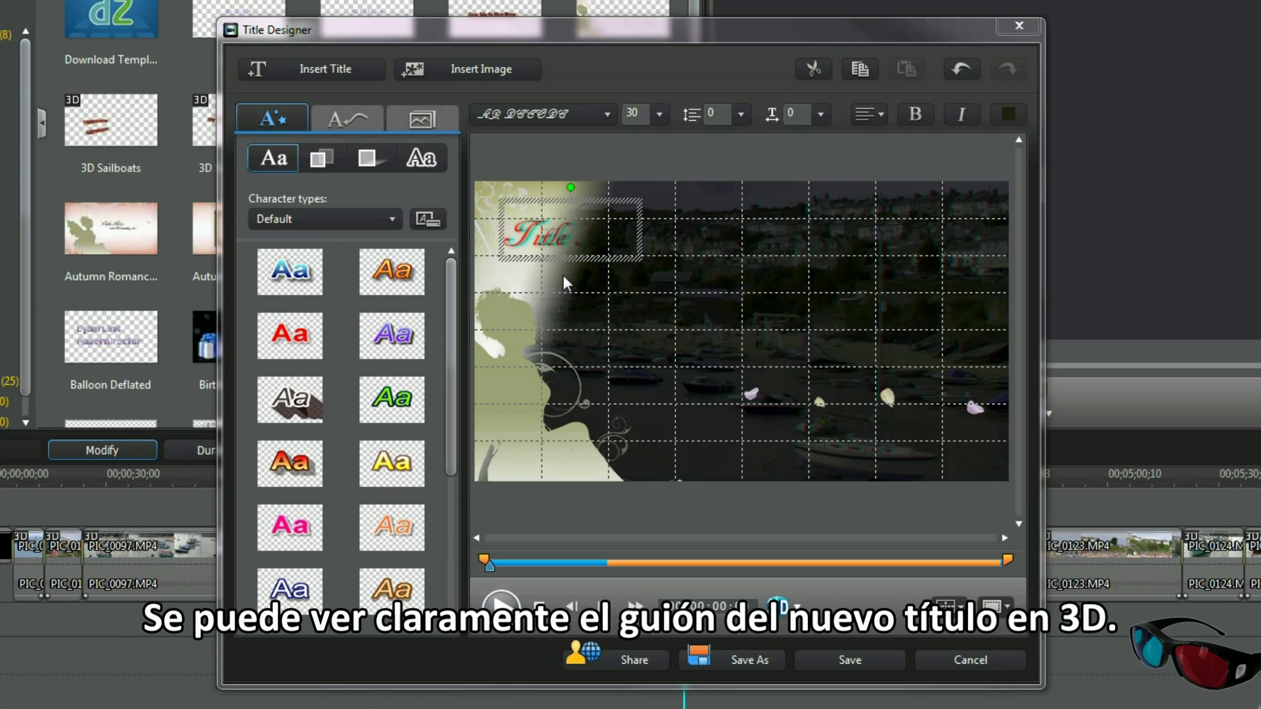
left_click(340, 120)
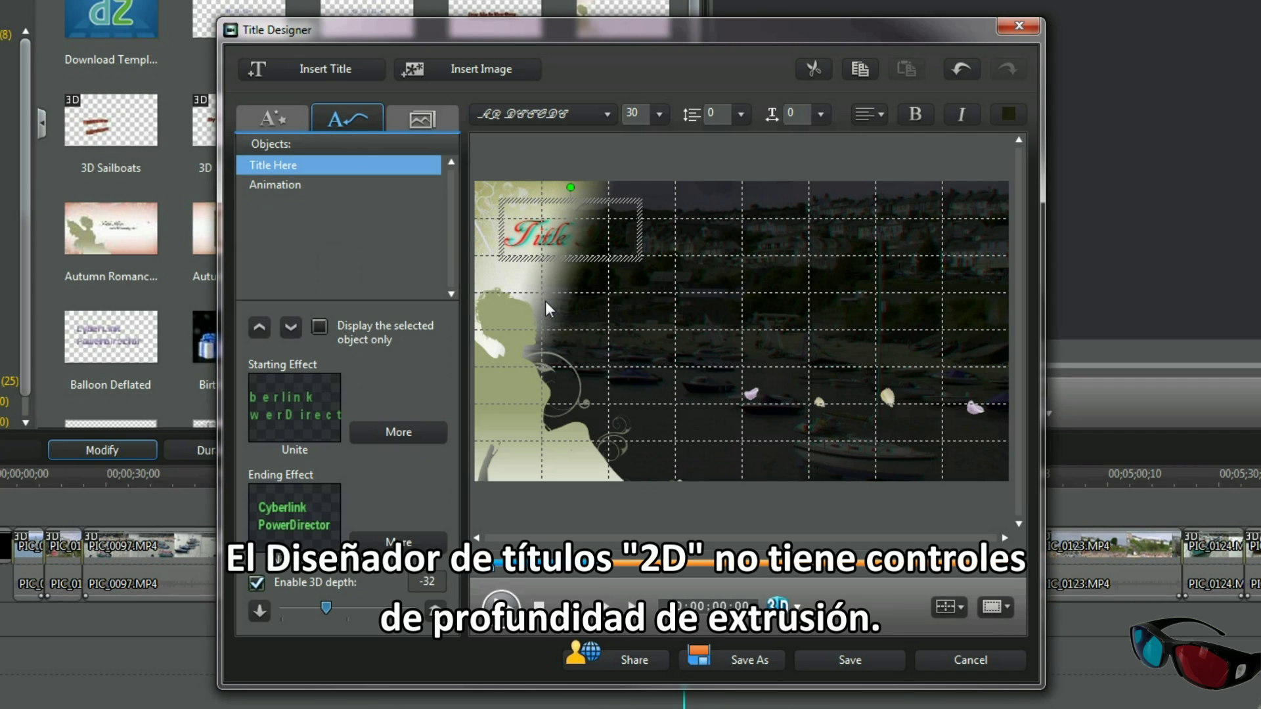
left_click(310, 191)
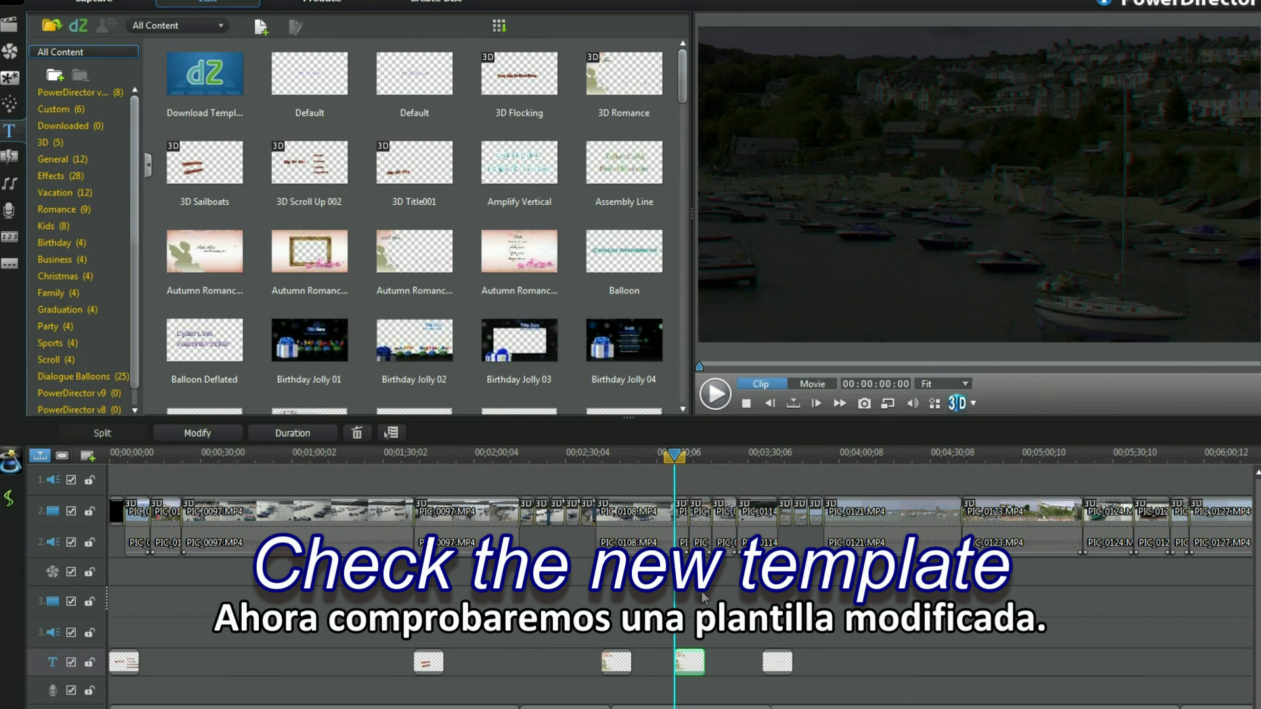
left_click(892, 408)
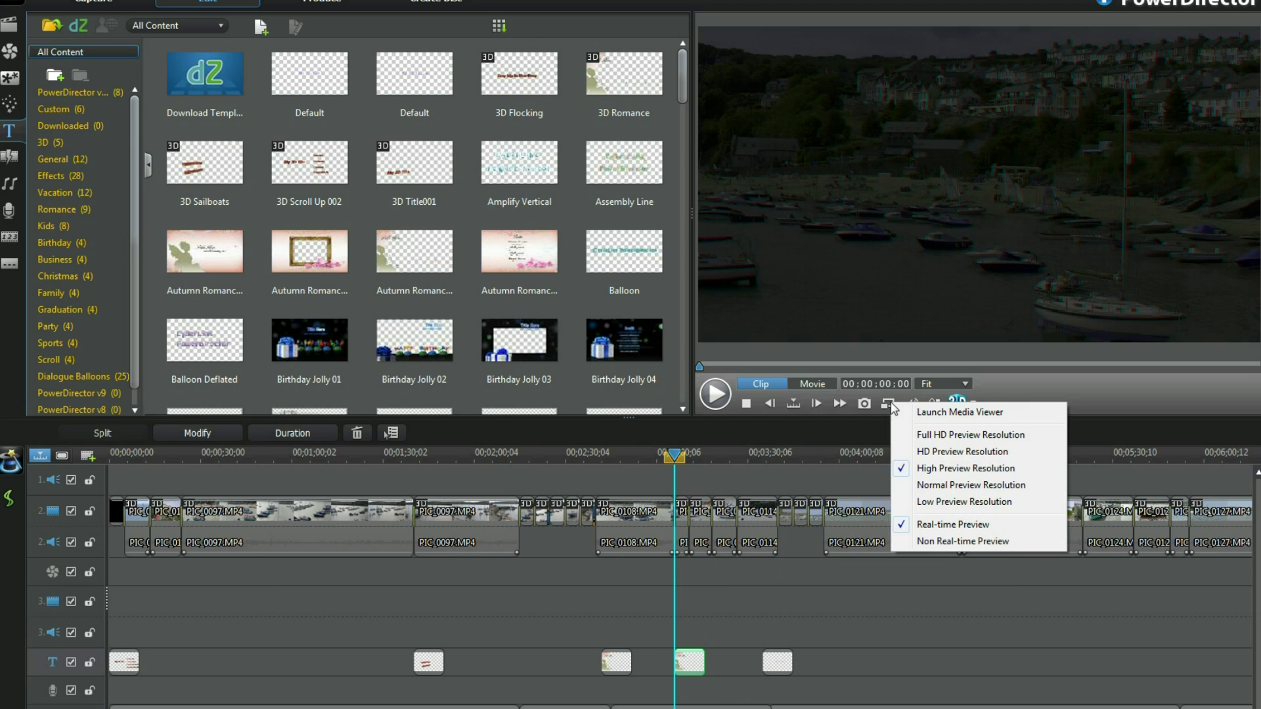
left_click(942, 412)
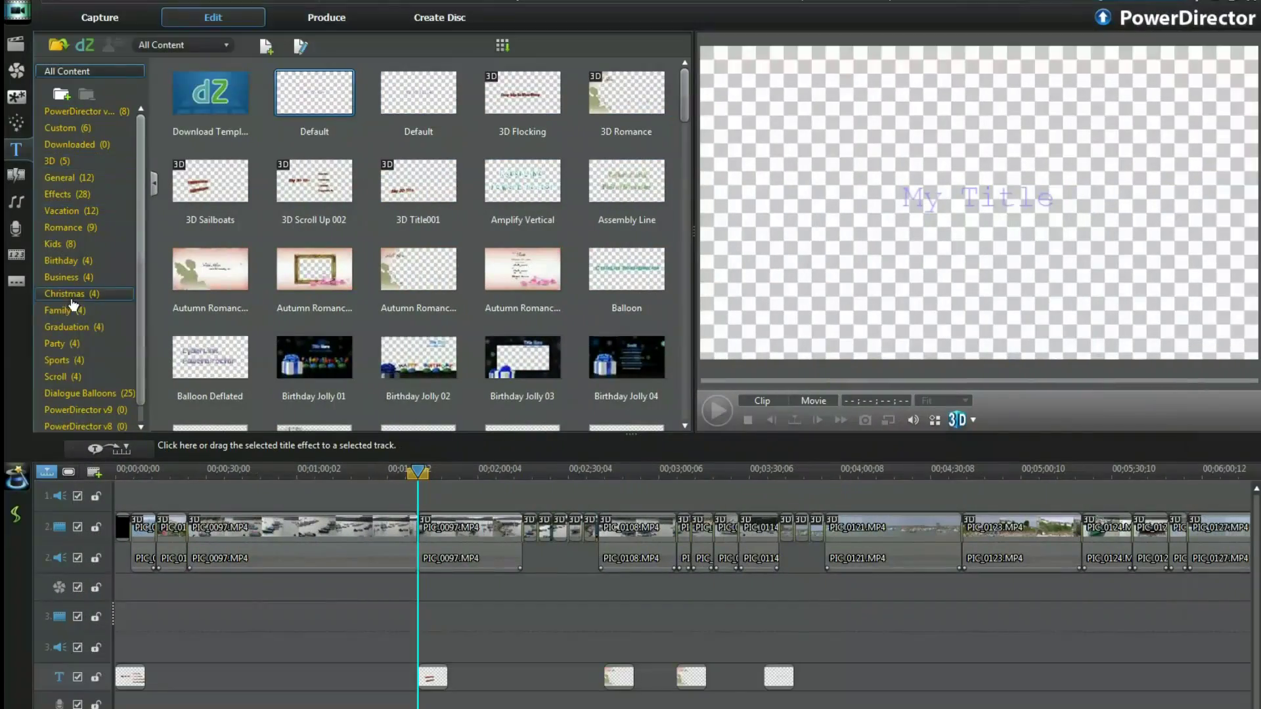
Step: Add the Scroll Left title from the Scroll category to the title track
left_click(59, 377)
left_click_drag(422, 104, 259, 677)
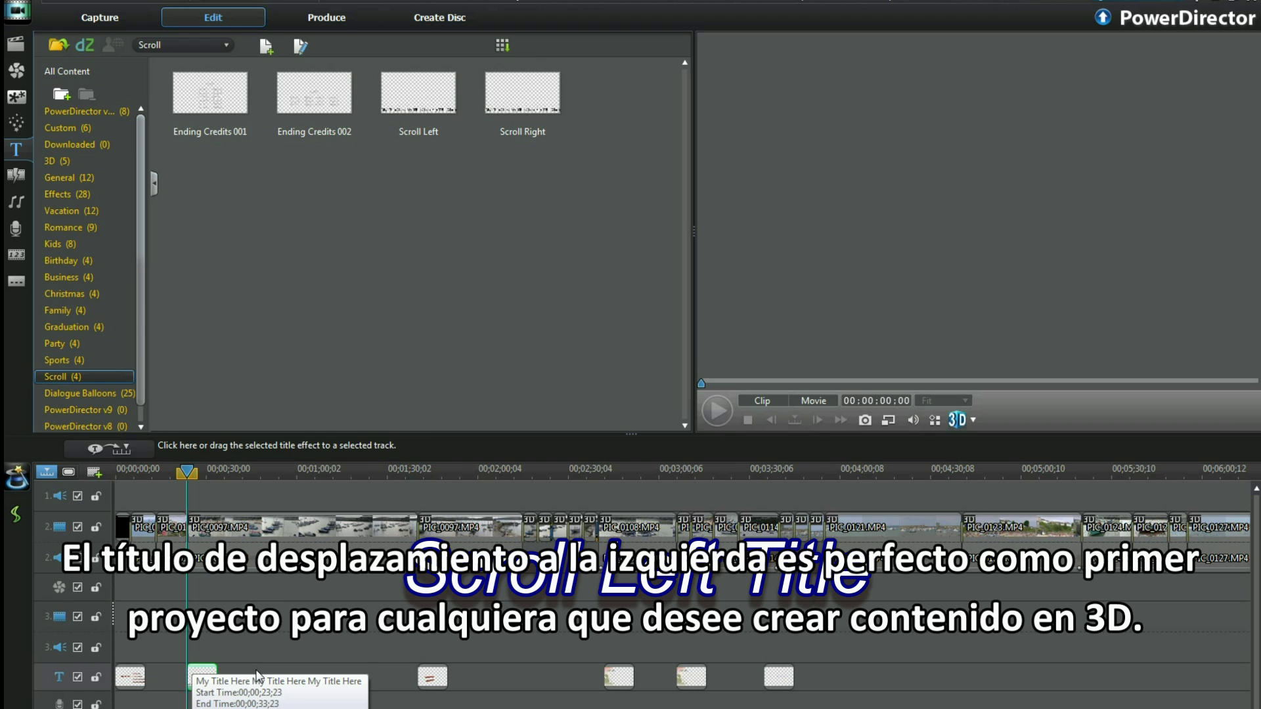
left_click(207, 448)
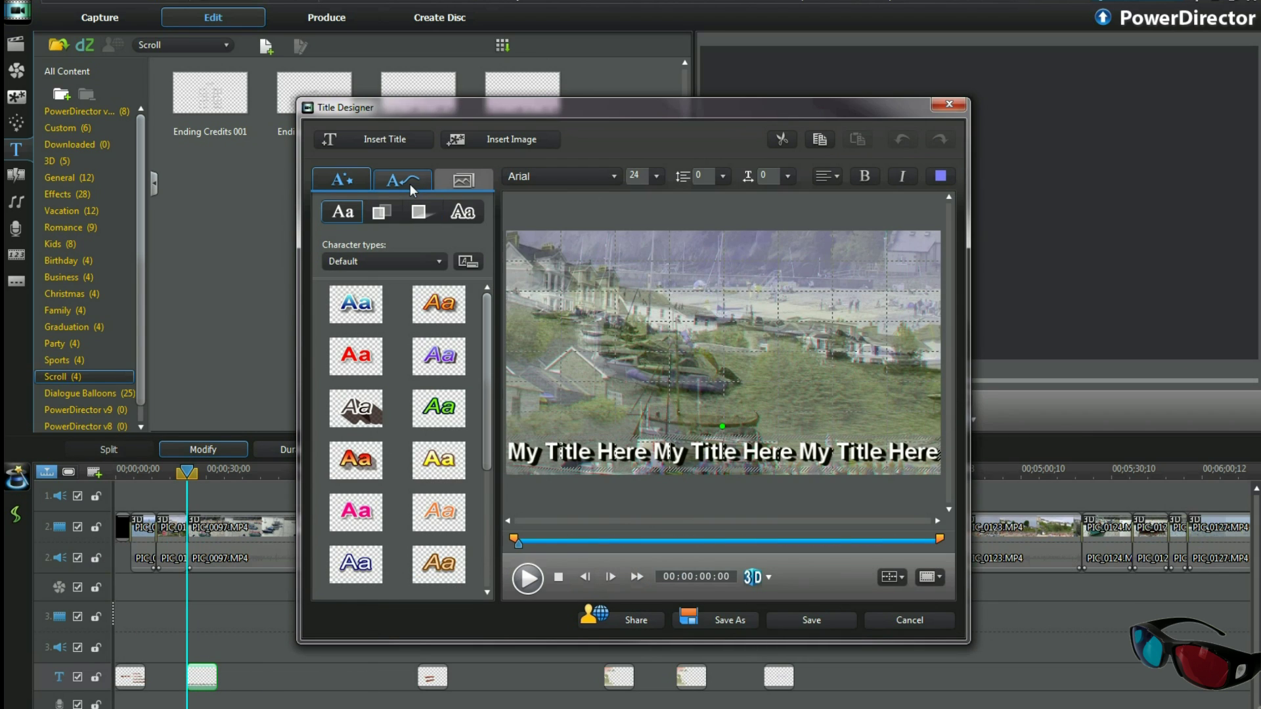
Step: Set its 3D depth to −37 and save it as template '3D Scroll Left'
left_click(410, 180)
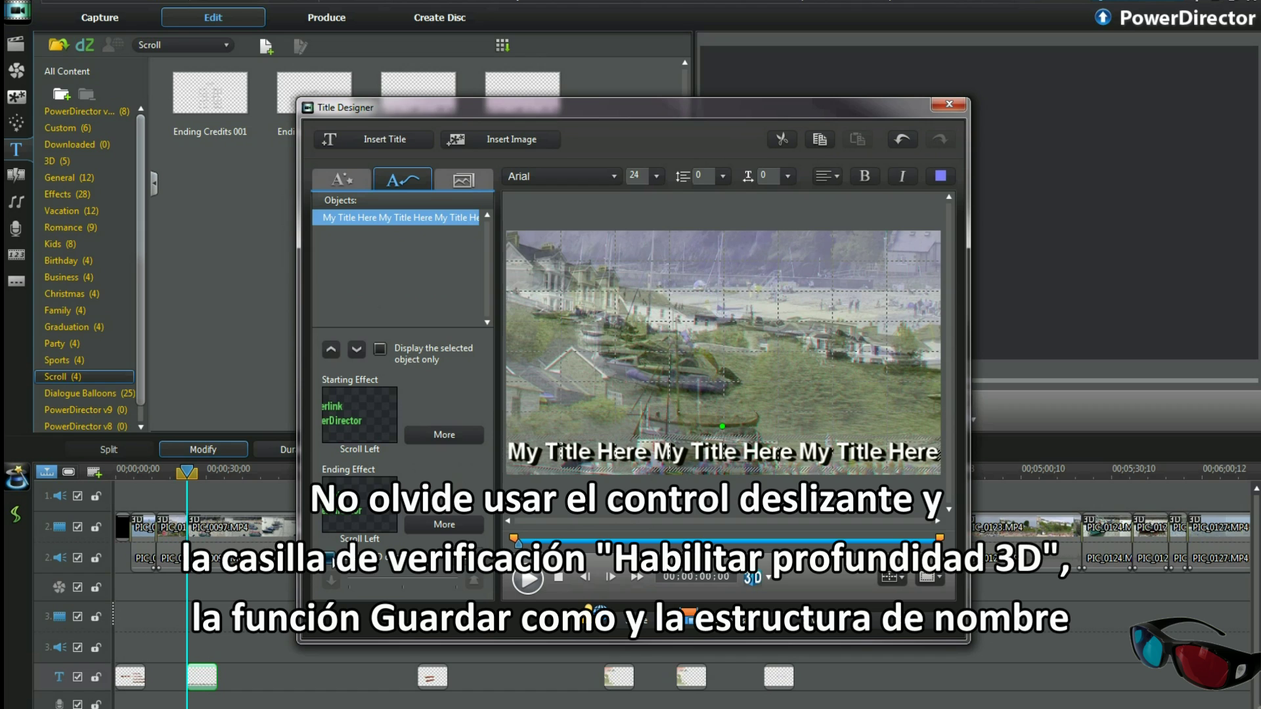
left_click(329, 557)
left_click_drag(388, 578, 383, 577)
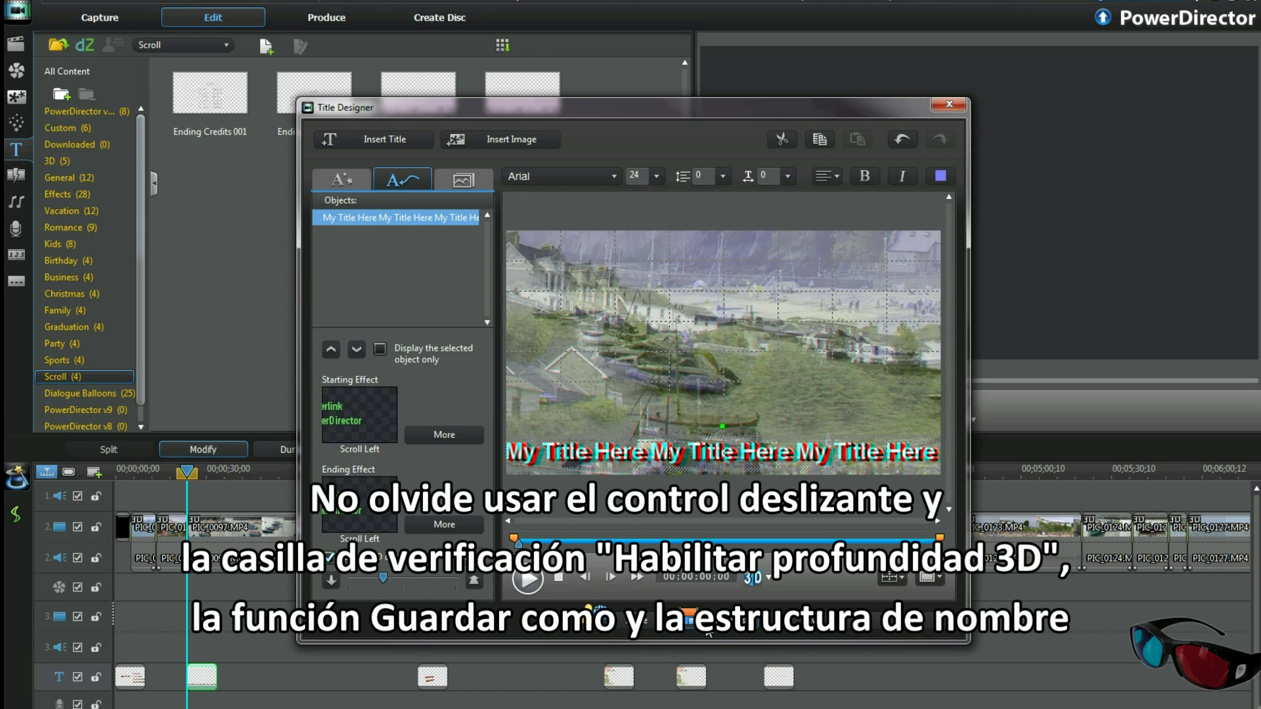
left_click(688, 619)
type("3D Scroll Left")
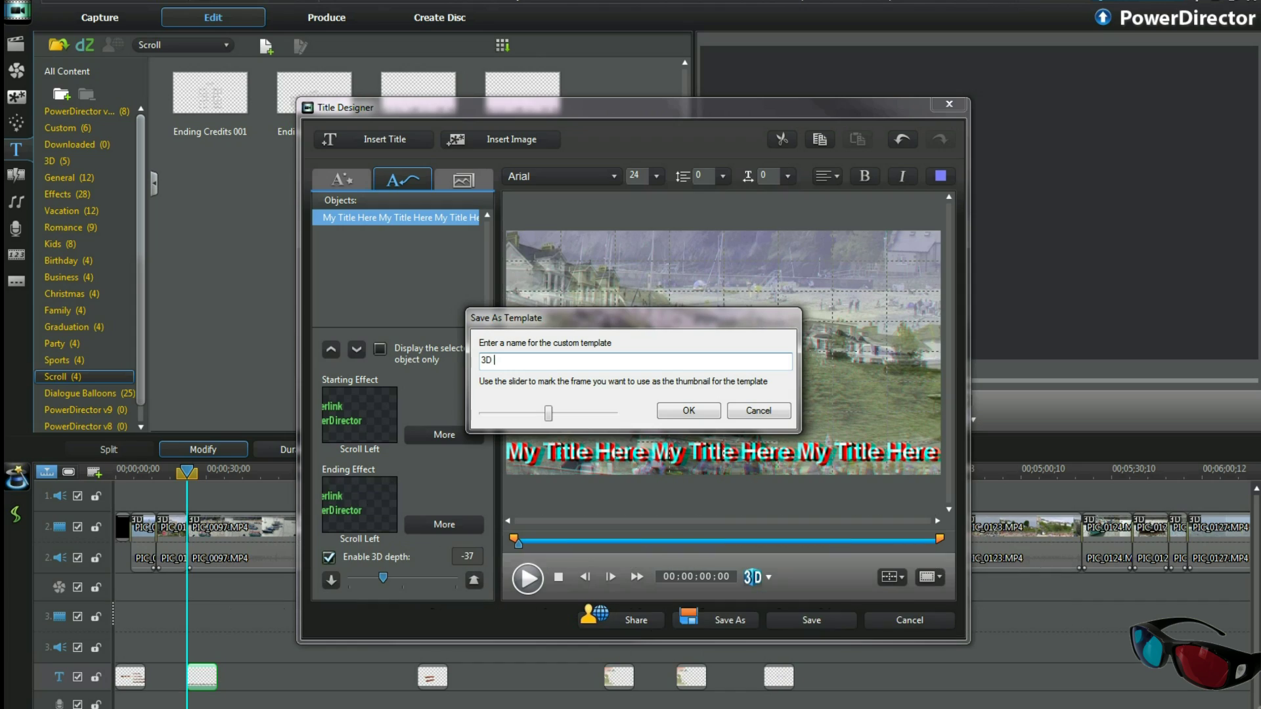
left_click(688, 411)
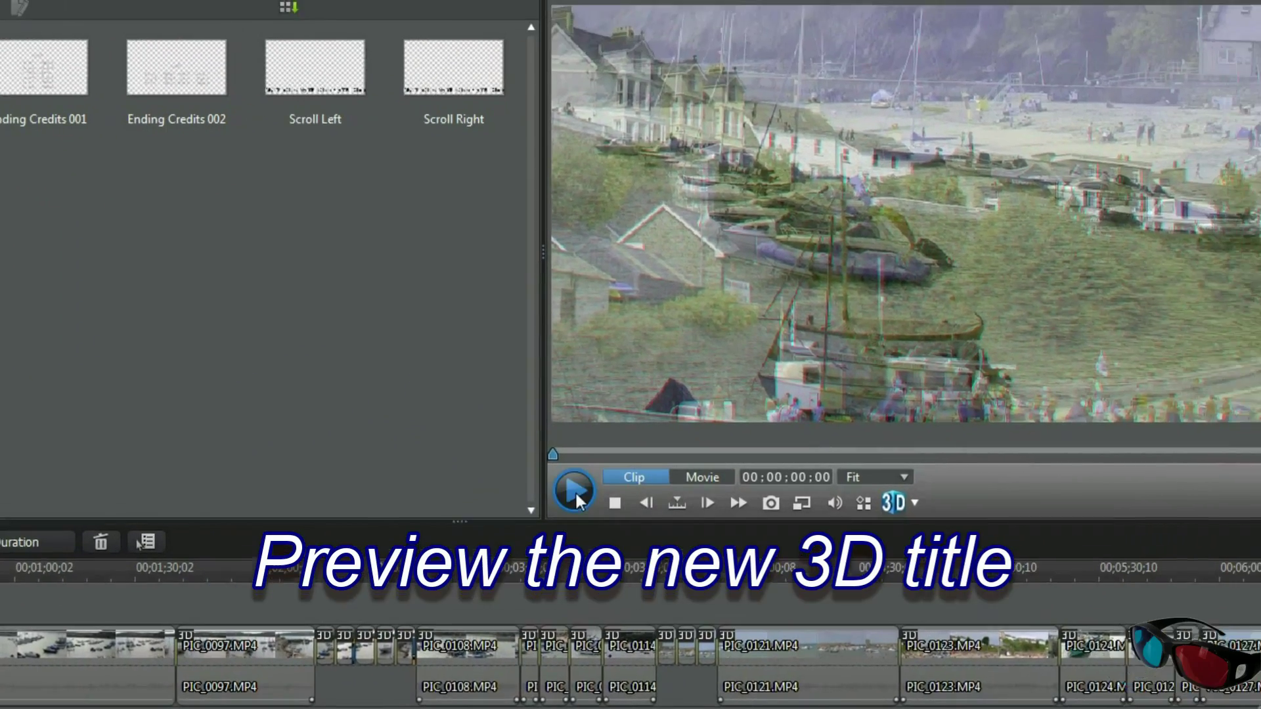
Step: Play the sports title preview, enable 3D depth (-30) on sports_1.png, and select the HEALTH & FITNESS text
left_click(699, 423)
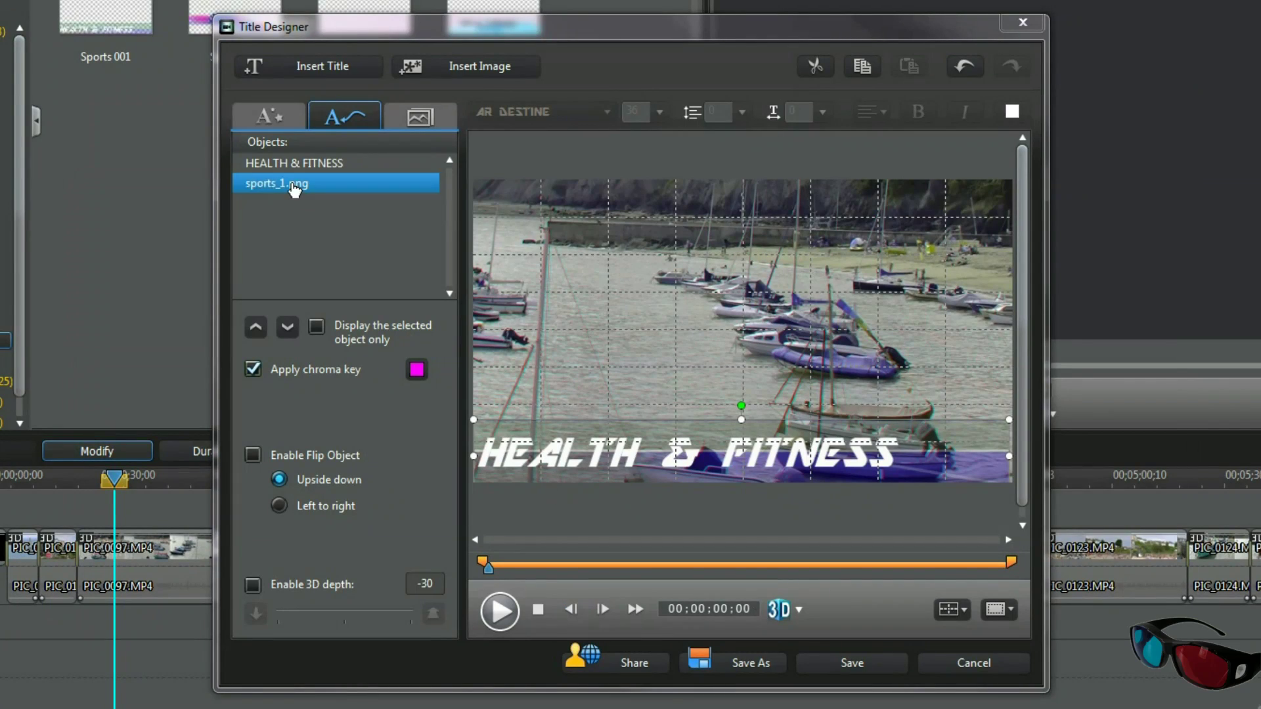
left_click(254, 584)
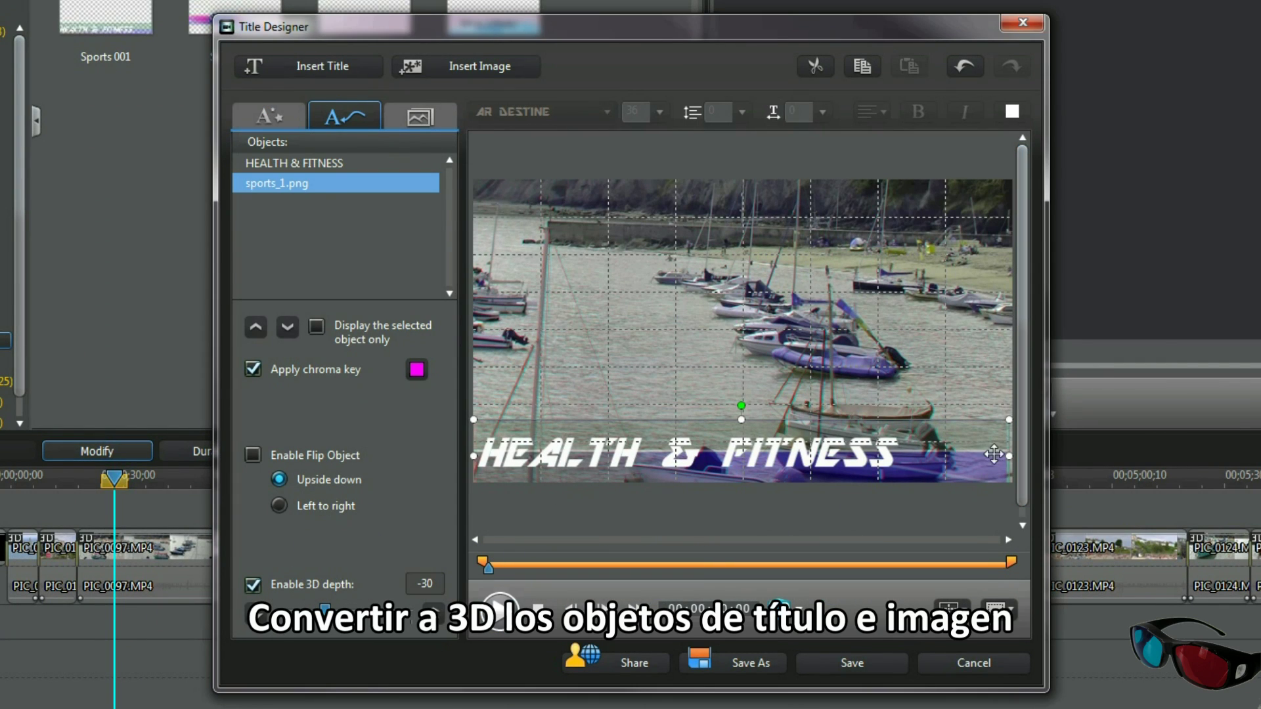
left_click(328, 162)
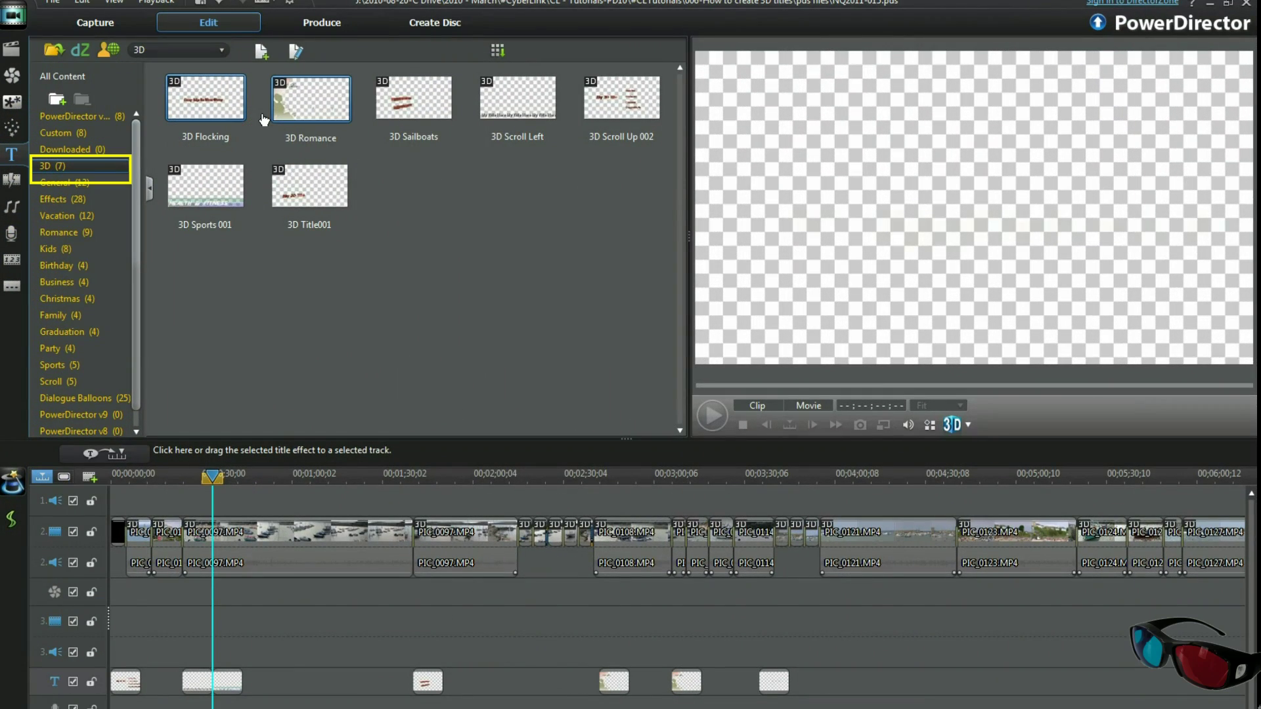
Step: Preview the 3D Romance, 3D Sailboats and 3D Scroll Up 002 templates in turn
left_click(322, 113)
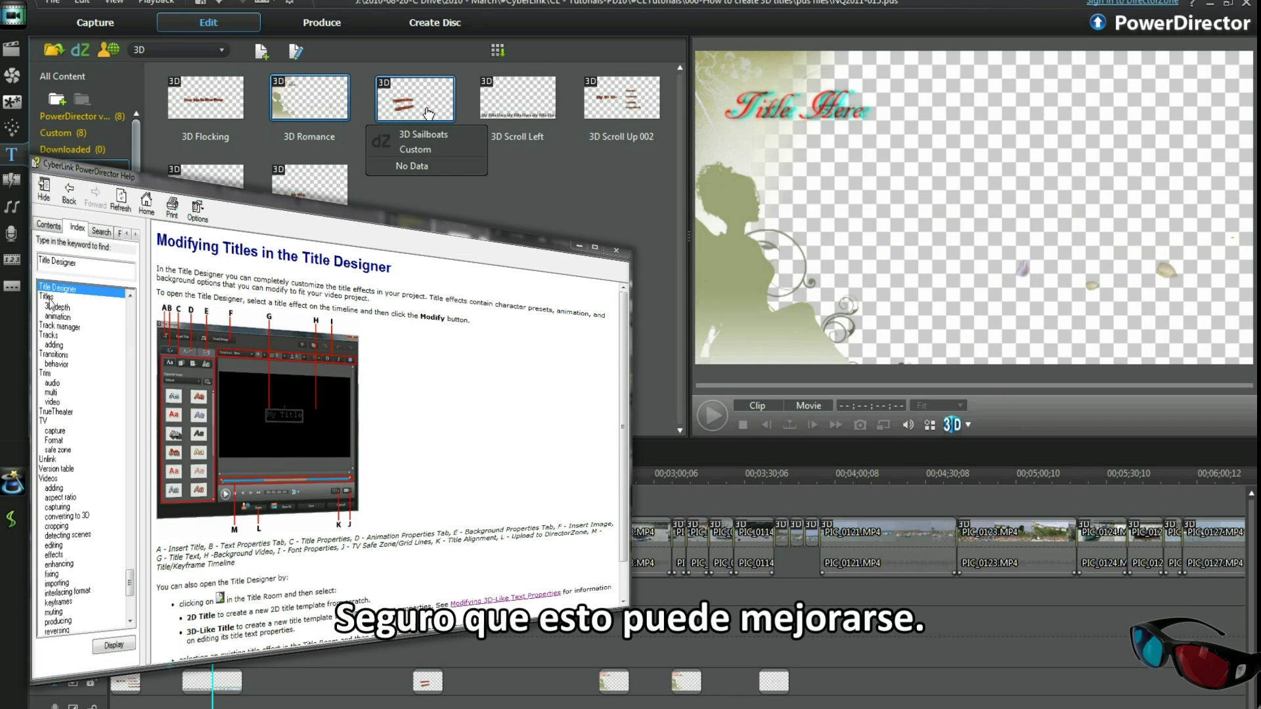
left_click(427, 112)
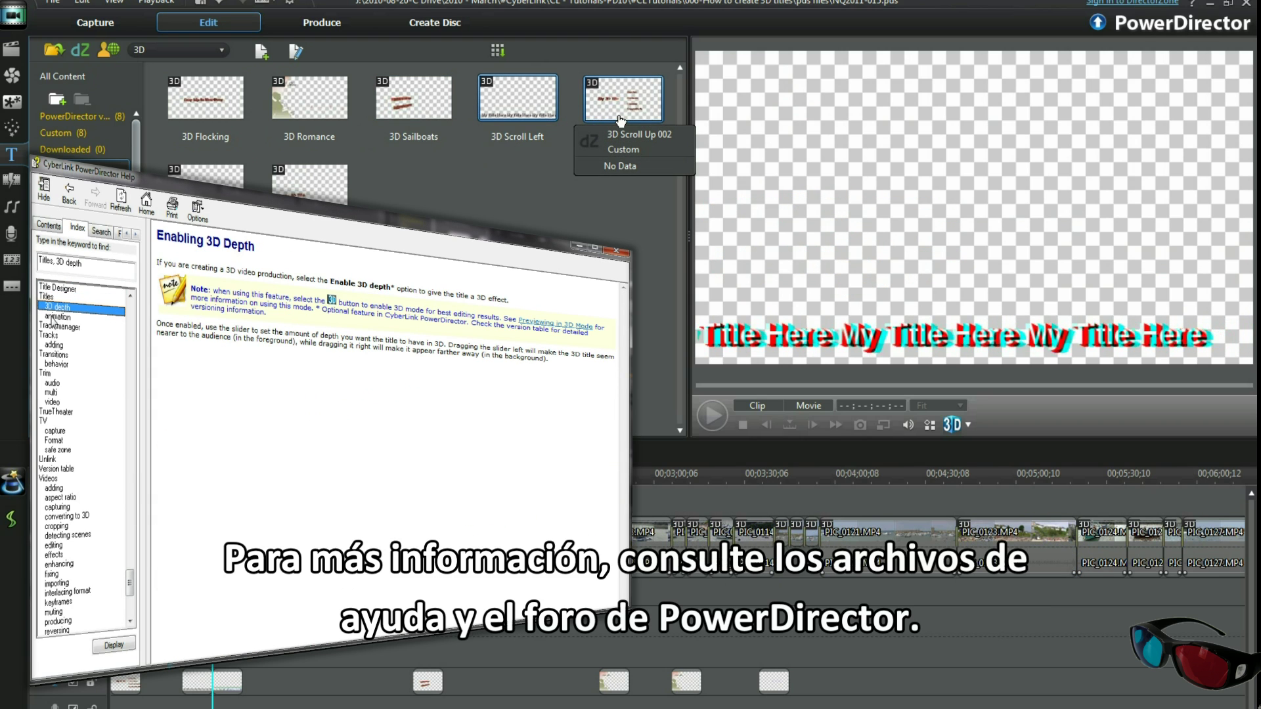
left_click(621, 120)
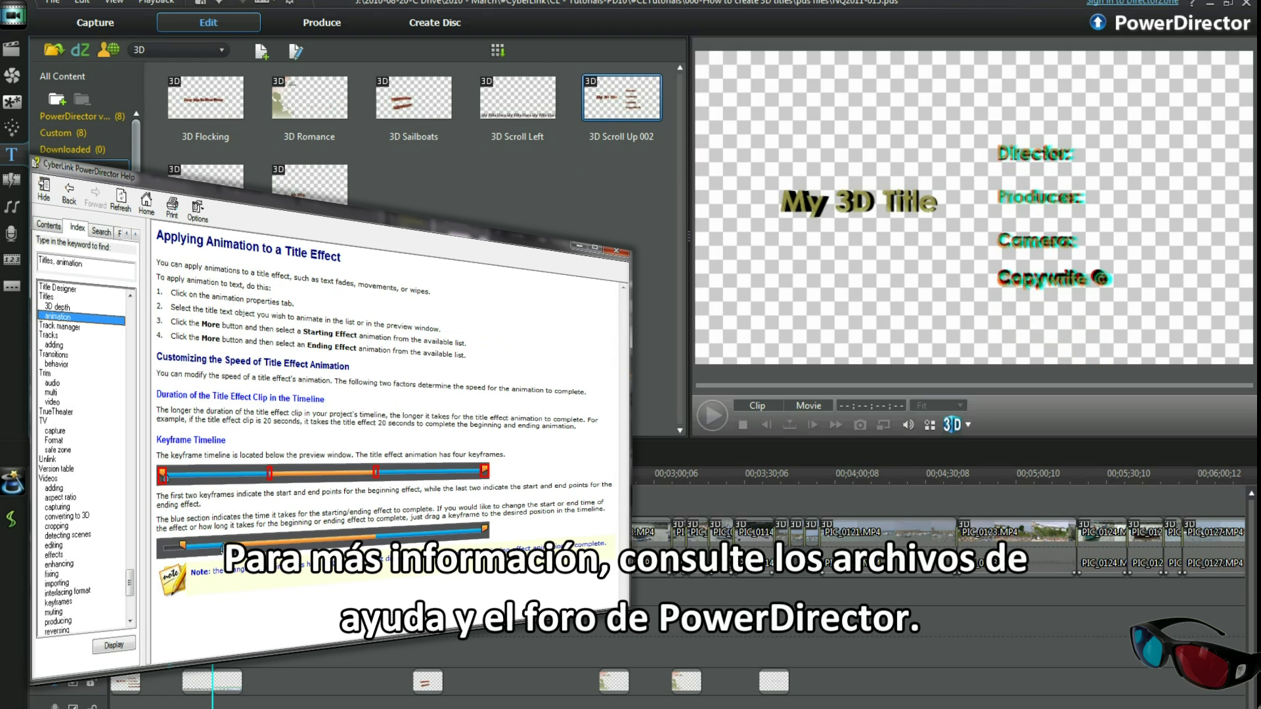